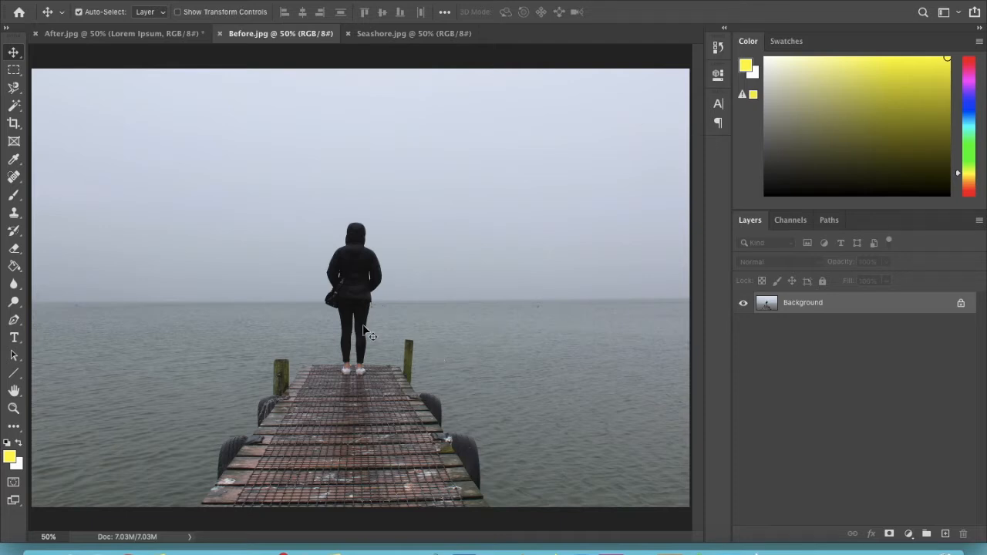
Select the whole sky above the horizon in Seashore.jpg with the Rectangular Marquee tool and copy it
{"action": "left_click", "coordinate": [124, 34]}
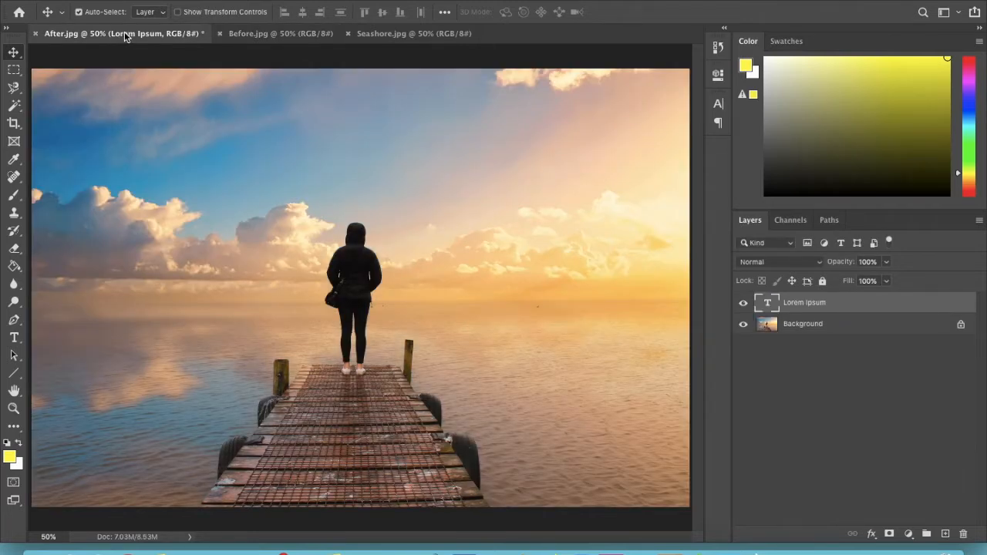
{"action": "left_click", "coordinate": [266, 35]}
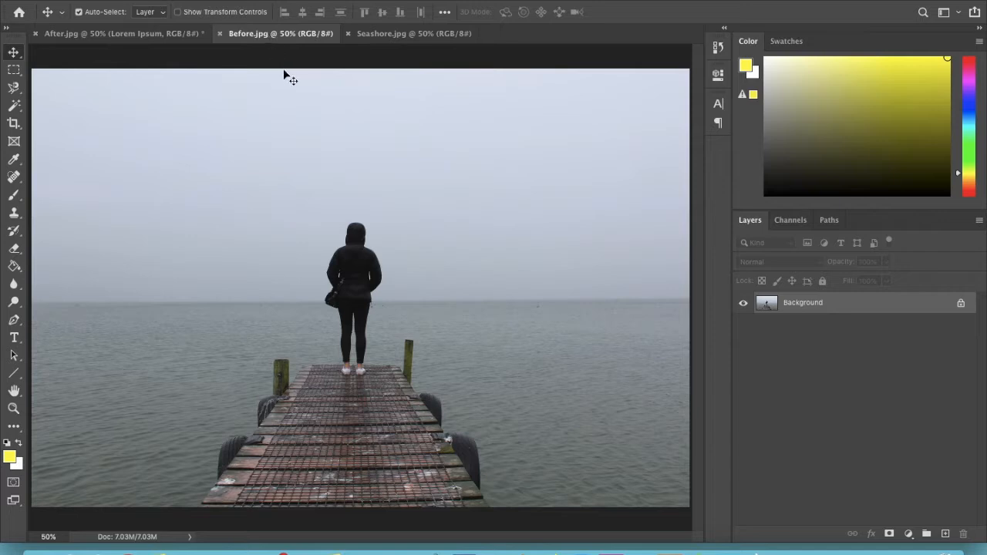
{"action": "left_click", "coordinate": [405, 36]}
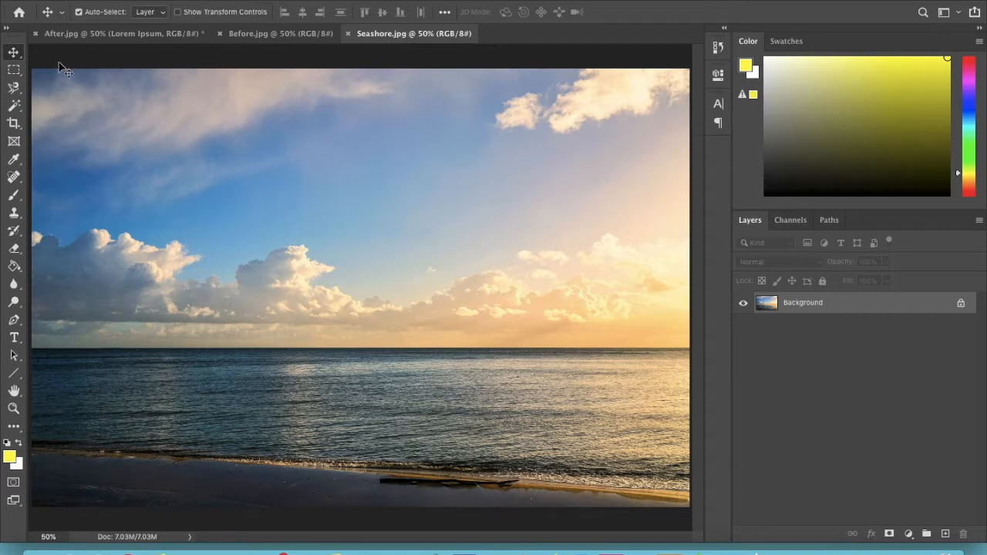
{"action": "left_click", "coordinate": [16, 73]}
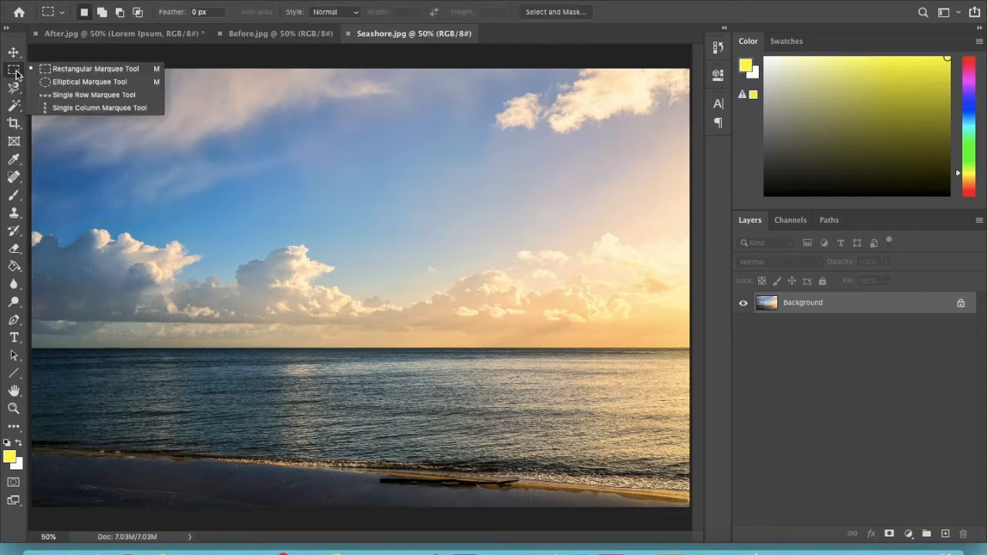
{"action": "left_click", "coordinate": [103, 72]}
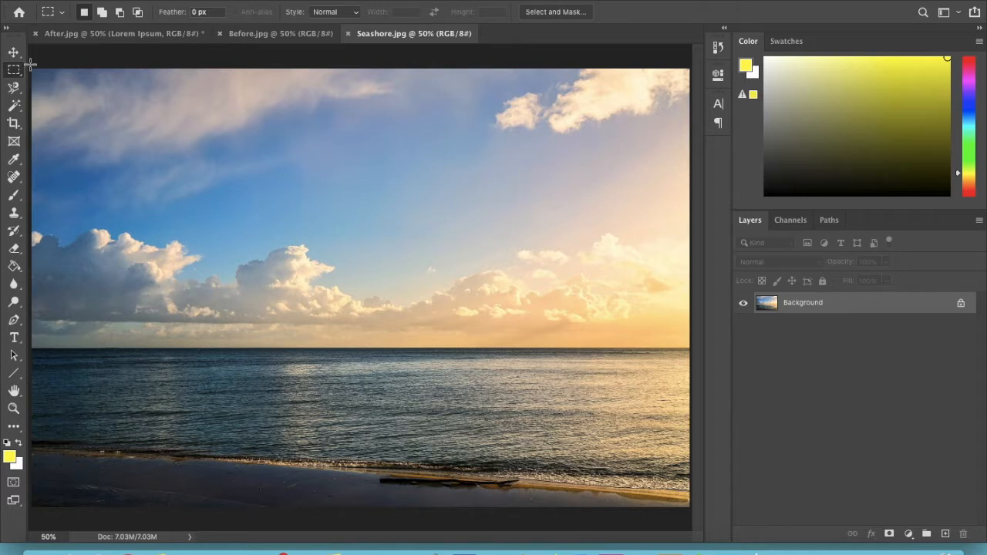
{"action": "left_click_drag", "start_coordinate": [31, 65], "coordinate": [698, 347]}
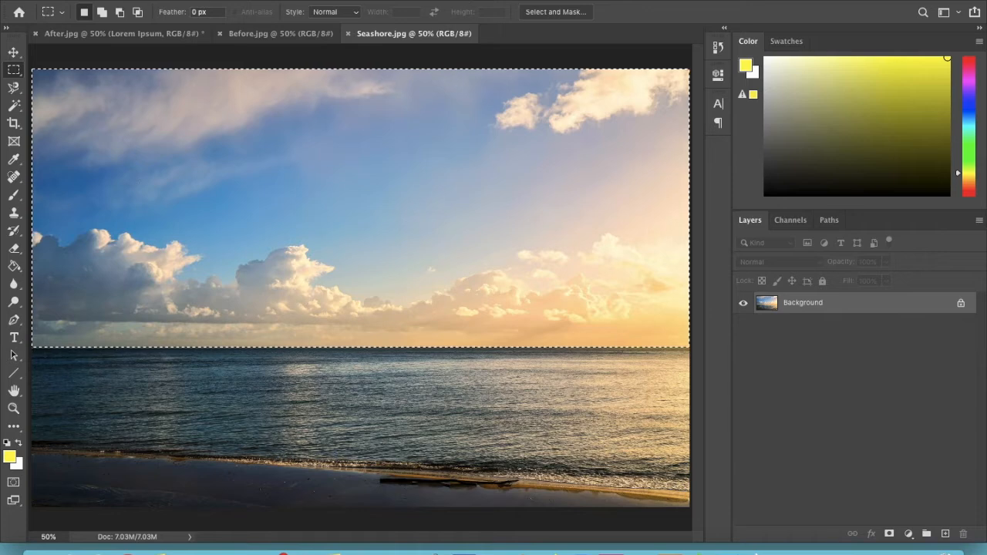
{"action": "left_click", "coordinate": [139, 0]}
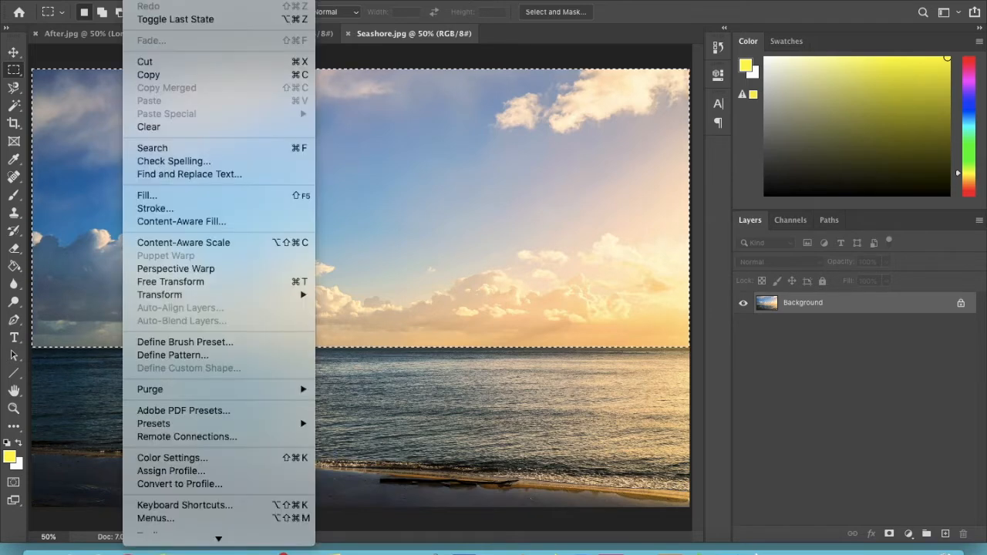
{"action": "left_click", "coordinate": [149, 75]}
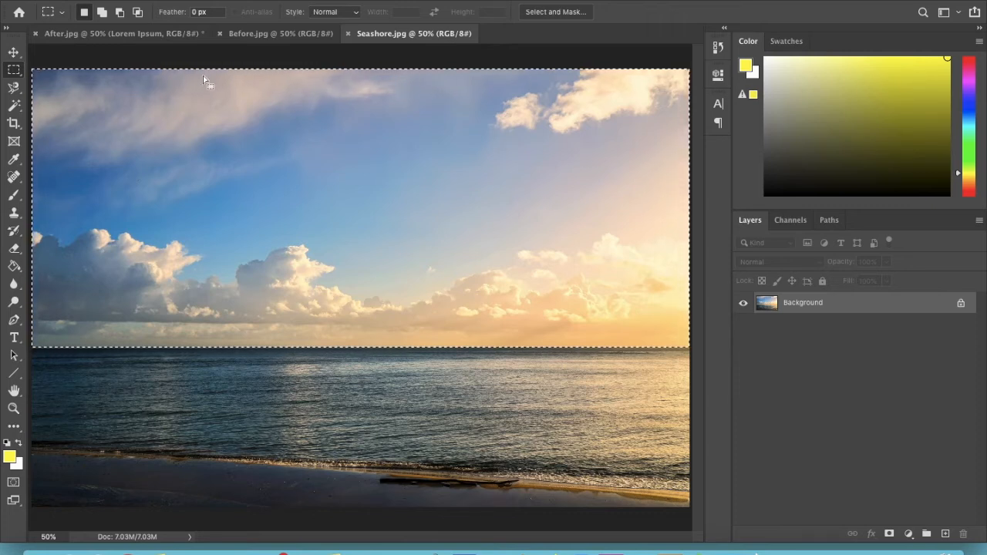
Paste the copied sky into Before.jpg and move it up to align with the image's upper edge
{"action": "left_click", "coordinate": [269, 35]}
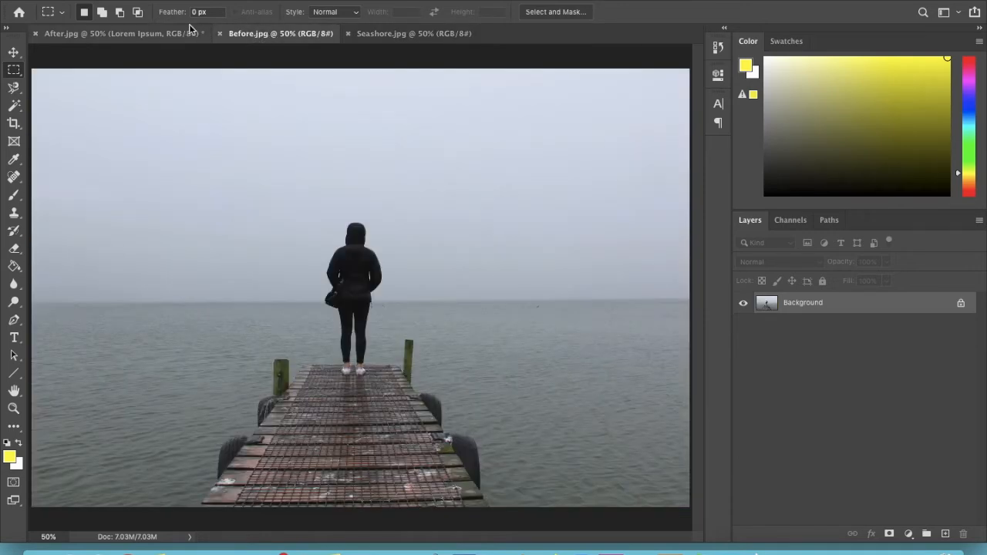
{"action": "left_click", "coordinate": [137, 0]}
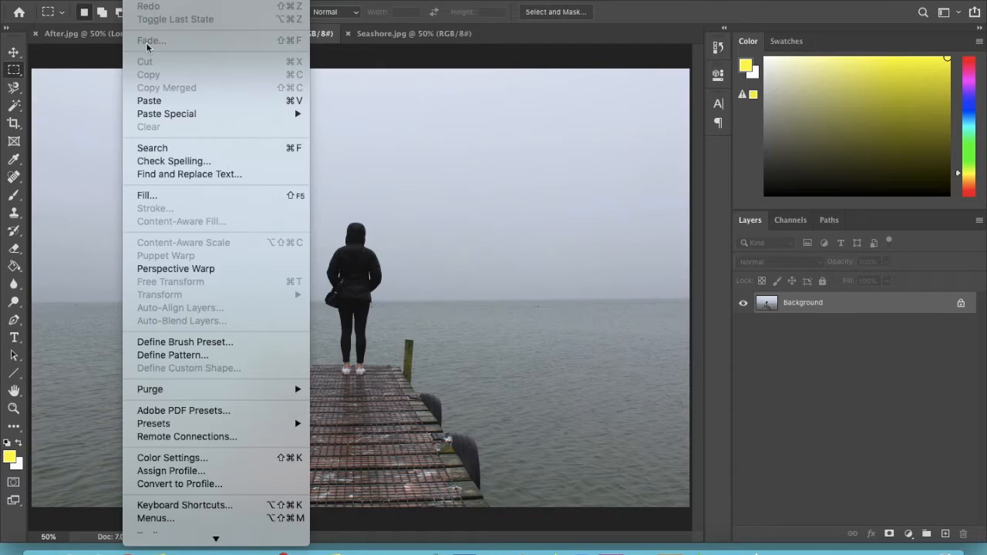
{"action": "left_click", "coordinate": [148, 101]}
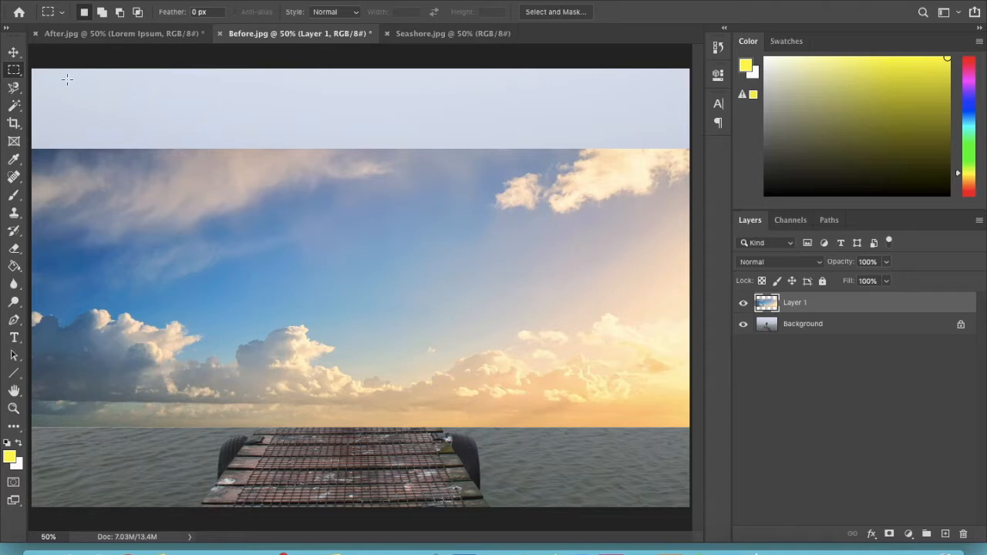
{"action": "left_click", "coordinate": [14, 54]}
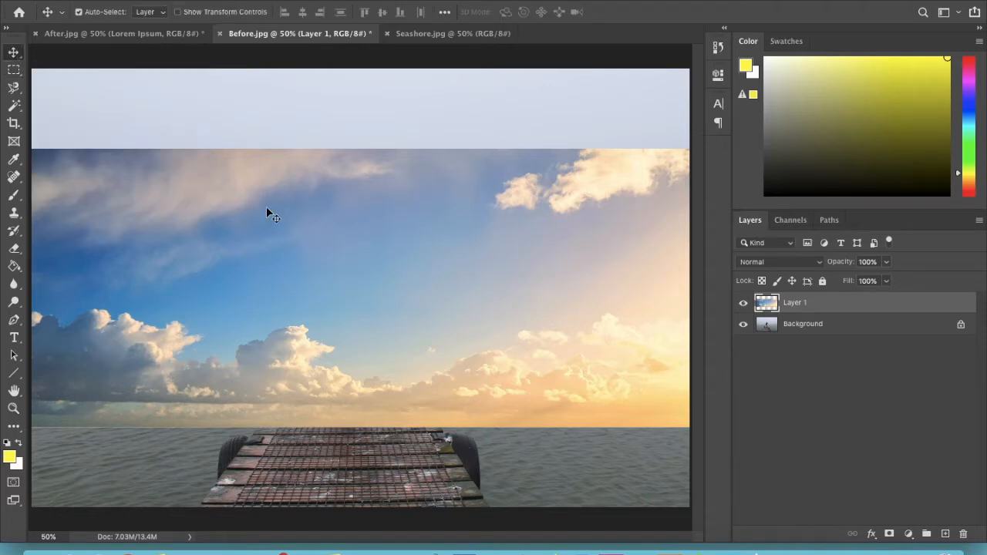
{"action": "left_click_drag", "start_coordinate": [389, 349], "coordinate": [391, 273]}
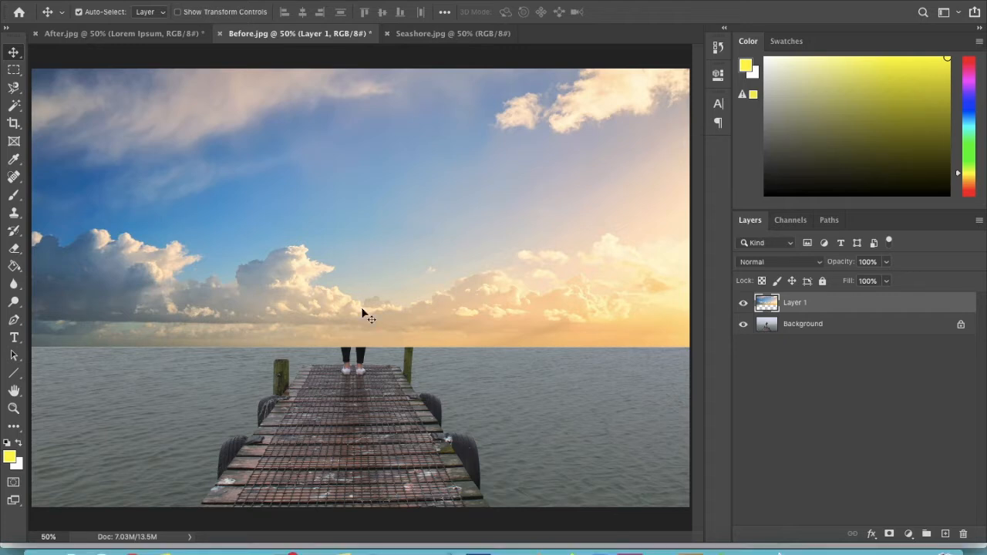
Convert the pasted sky layer to a smart object and duplicate it within Before.jpg
{"action": "right_click", "coordinate": [829, 303]}
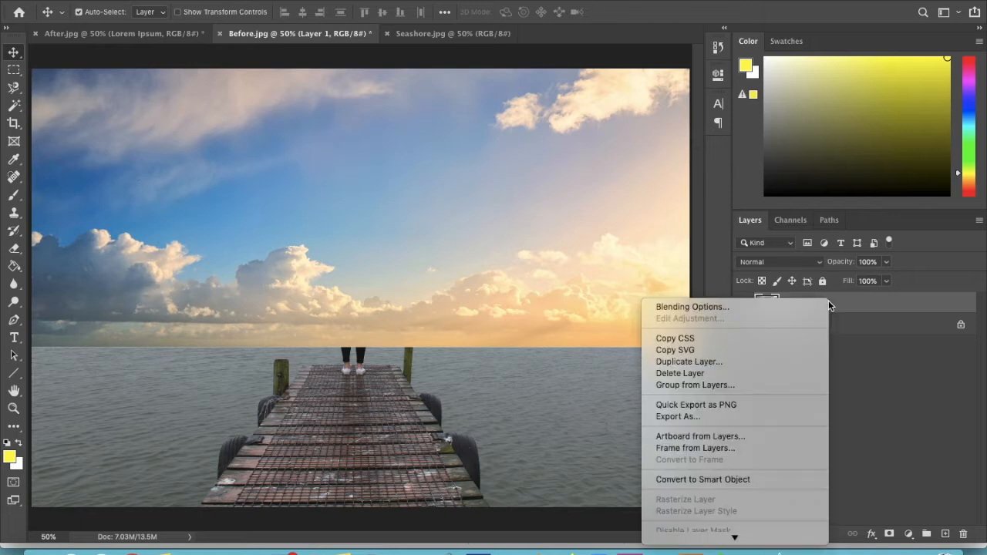
{"action": "left_click", "coordinate": [794, 480]}
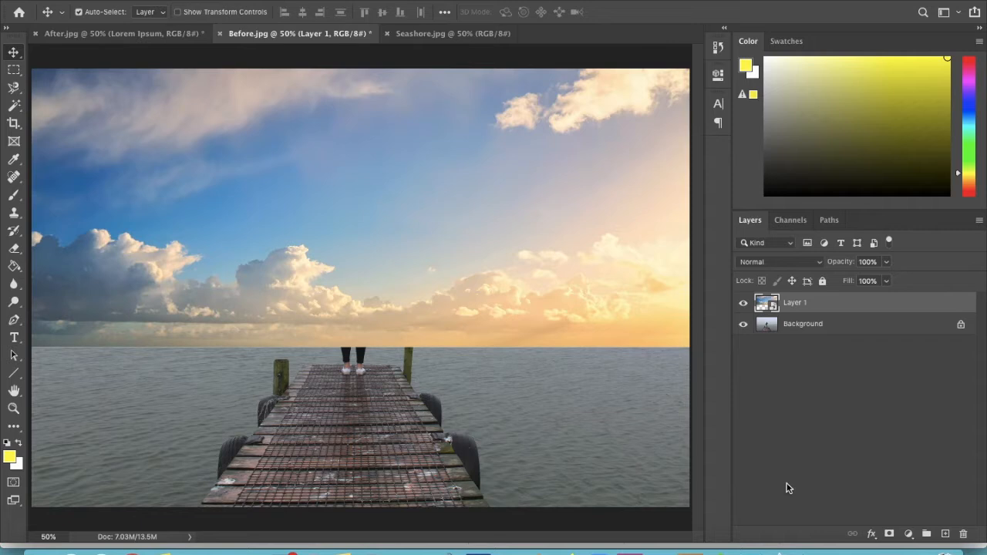
{"action": "right_click", "coordinate": [843, 305]}
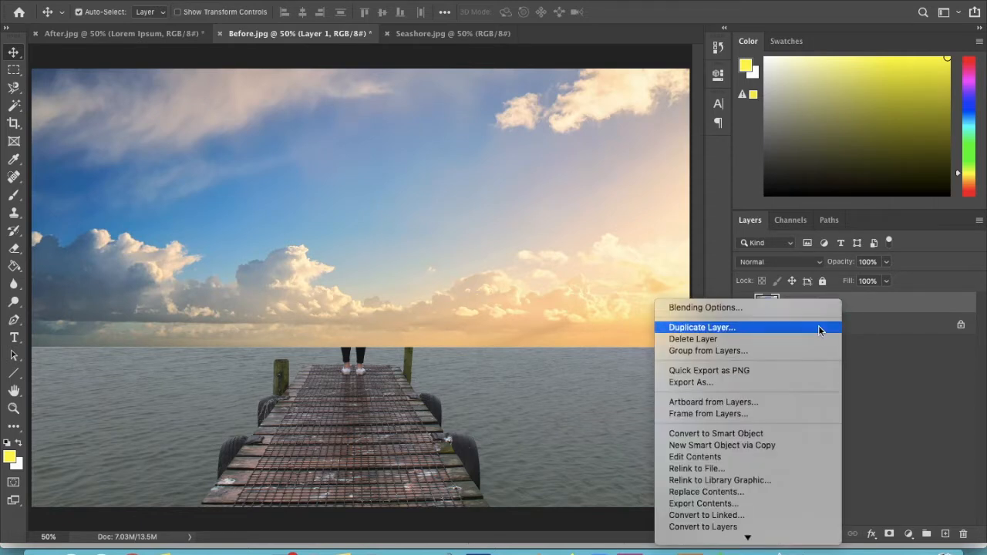
{"action": "left_click", "coordinate": [818, 327]}
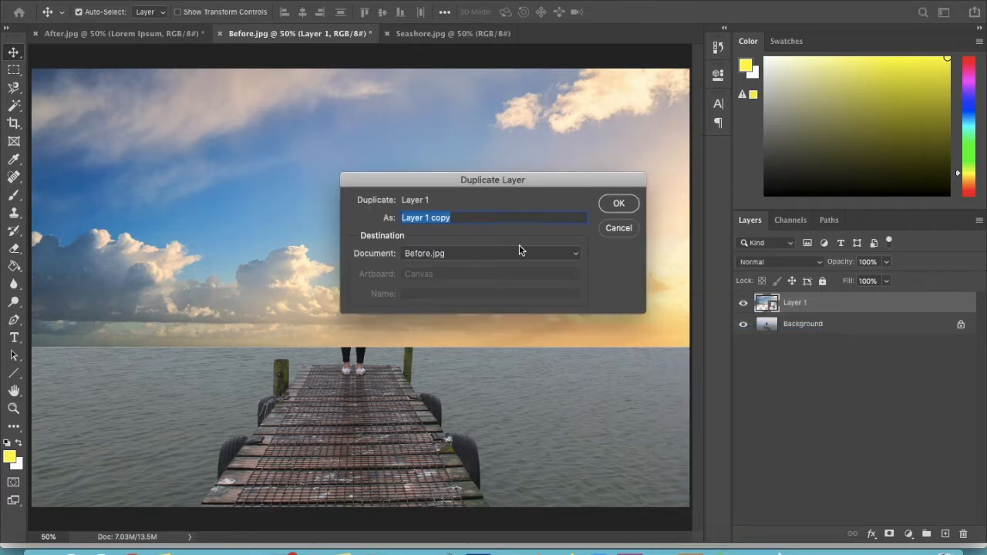
{"action": "left_click", "coordinate": [620, 205]}
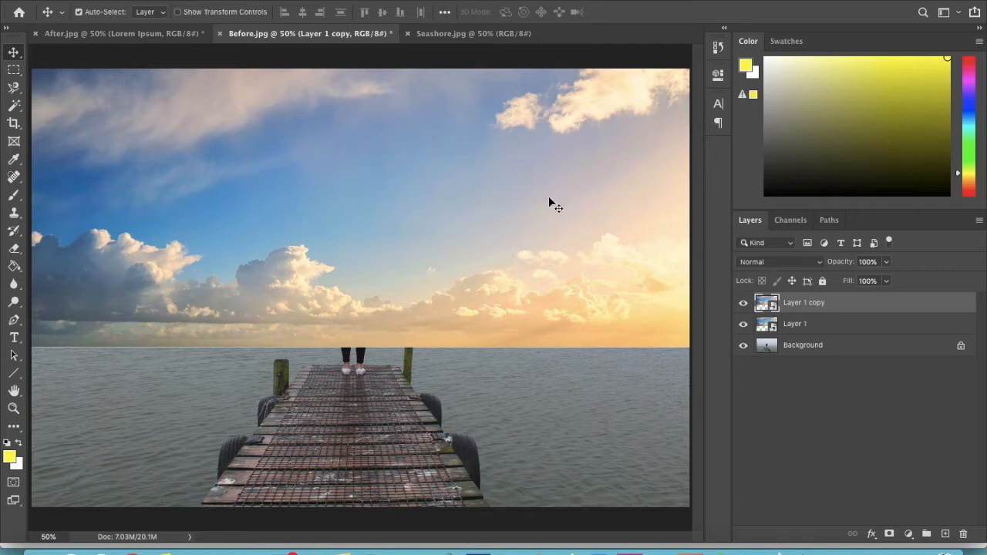
Flip the duplicated sky layer vertically and move it straight down about 6.9 cm so it mirrors the sky below the horizon
{"action": "left_click", "coordinate": [136, 0]}
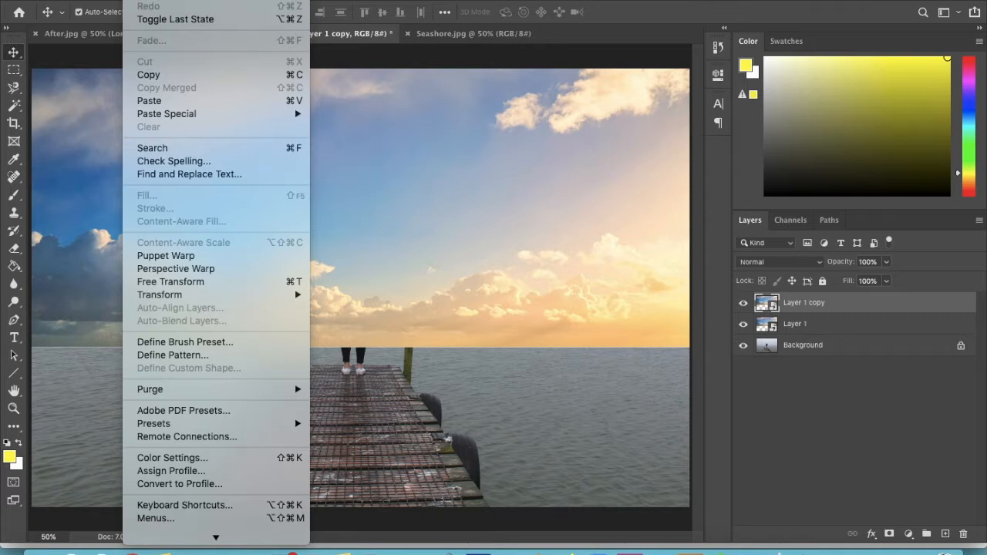
{"action": "mouse_move", "coordinate": [166, 298]}
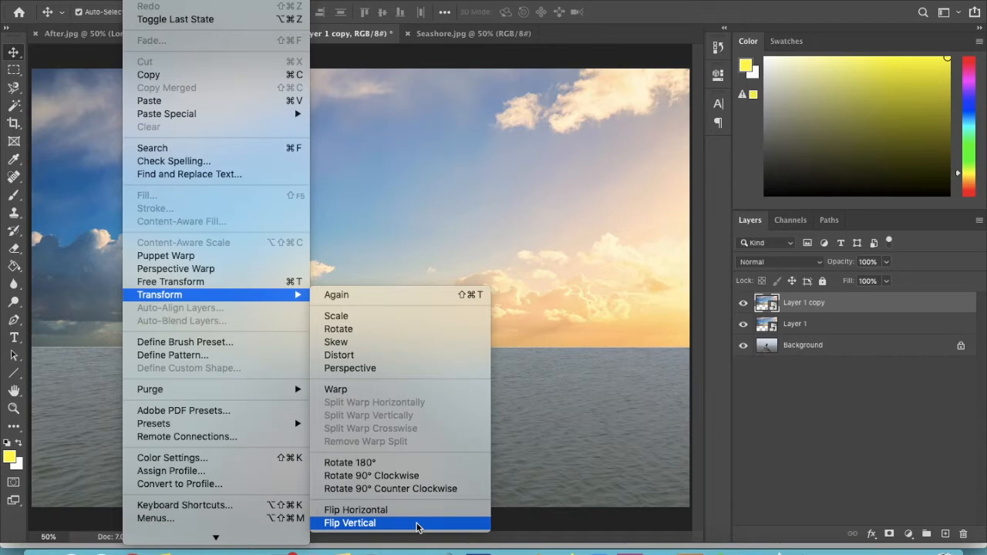
{"action": "left_click", "coordinate": [417, 525]}
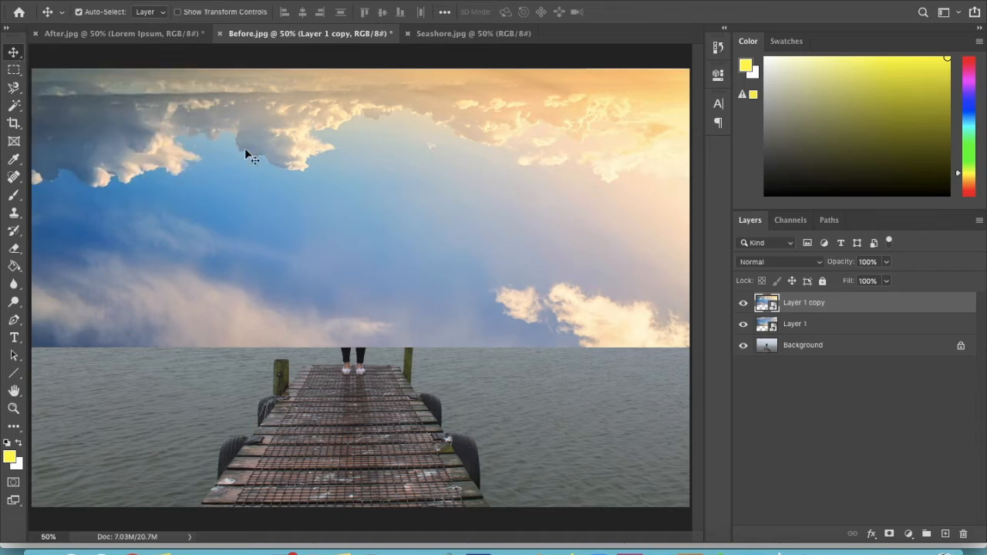
{"action": "left_click_drag", "start_coordinate": [362, 151], "coordinate": [365, 411]}
{"action": "left_click_drag", "start_coordinate": [365, 430], "coordinate": [366, 434]}
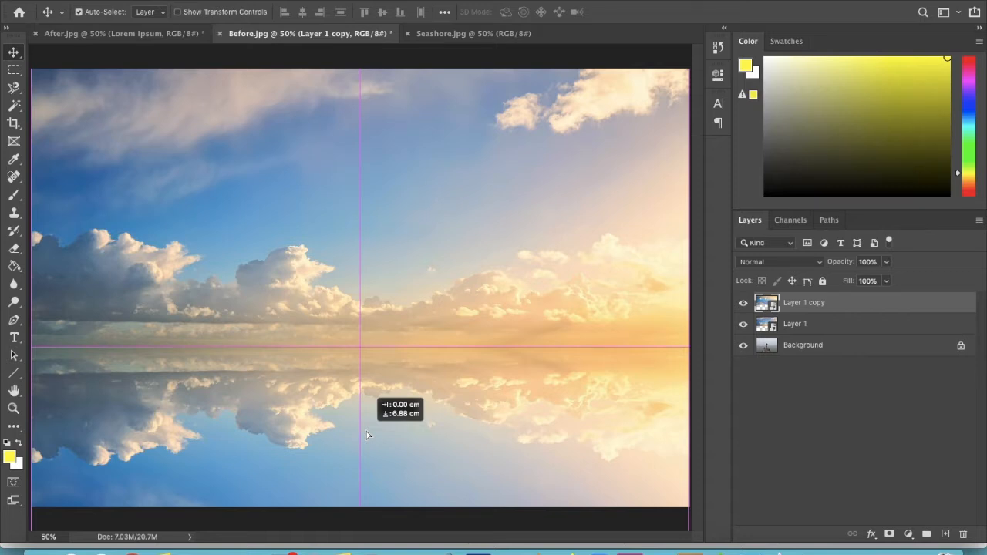
{"action": "left_click_drag", "start_coordinate": [366, 434], "coordinate": [366, 434]}
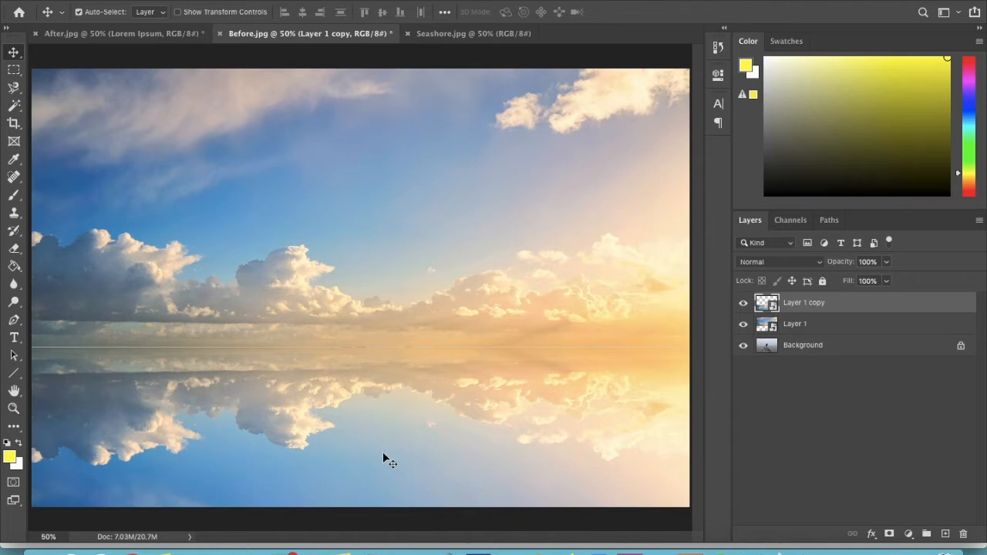
Apply a Gaussian Blur with a radius of 8.5 pixels to the flipped sky reflection layer
{"action": "left_click", "coordinate": [323, 0]}
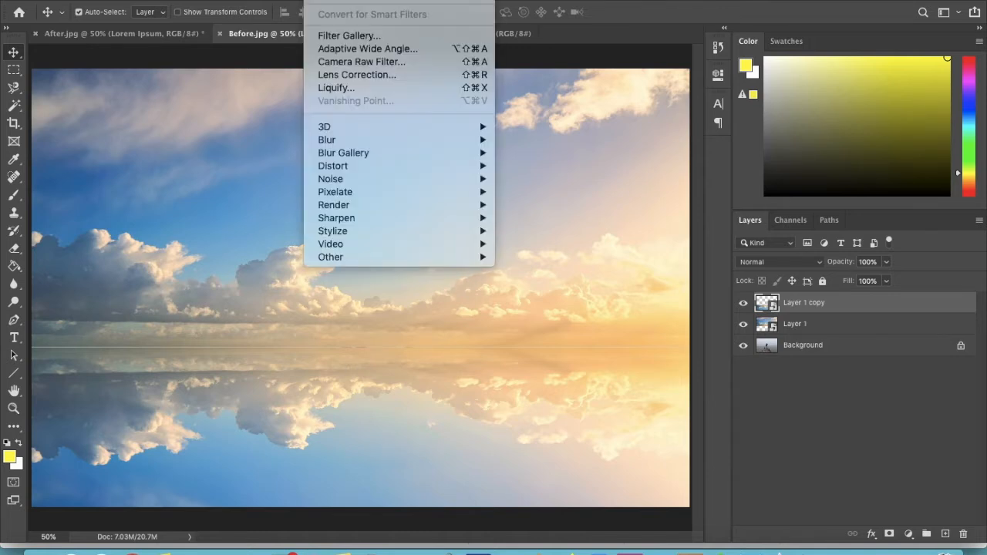
{"action": "mouse_move", "coordinate": [341, 140]}
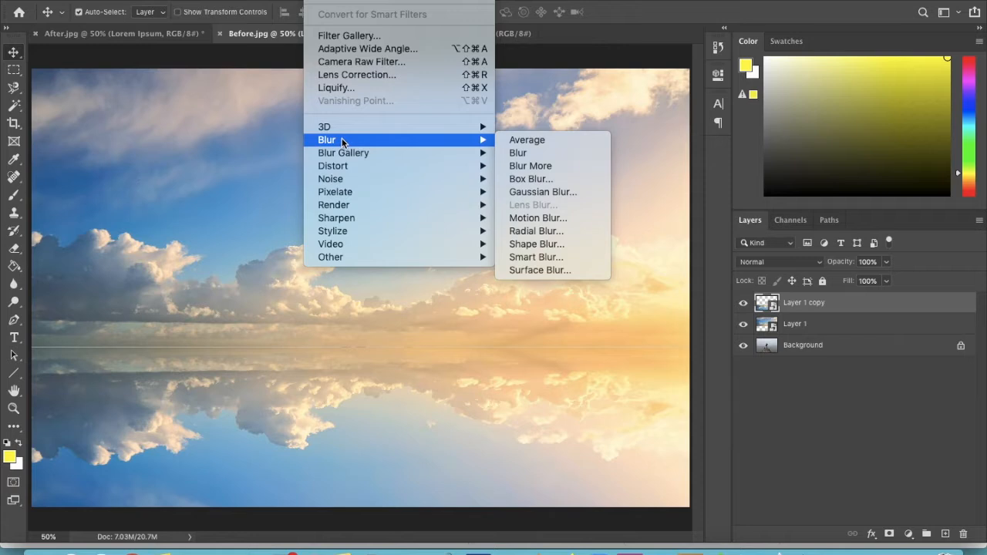
{"action": "left_click", "coordinate": [545, 193]}
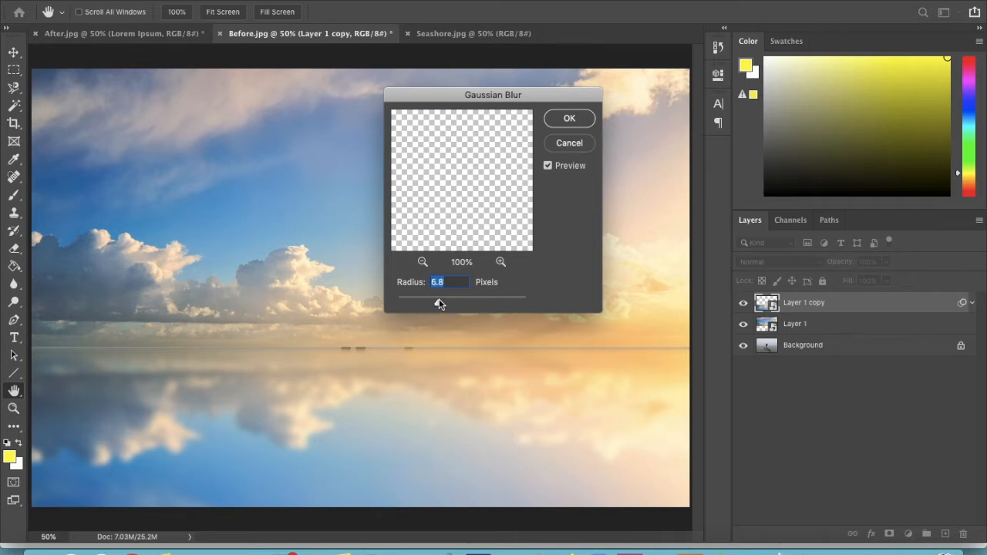
{"action": "left_click_drag", "start_coordinate": [449, 299], "coordinate": [441, 300]}
{"action": "left_click_drag", "start_coordinate": [442, 300], "coordinate": [405, 300]}
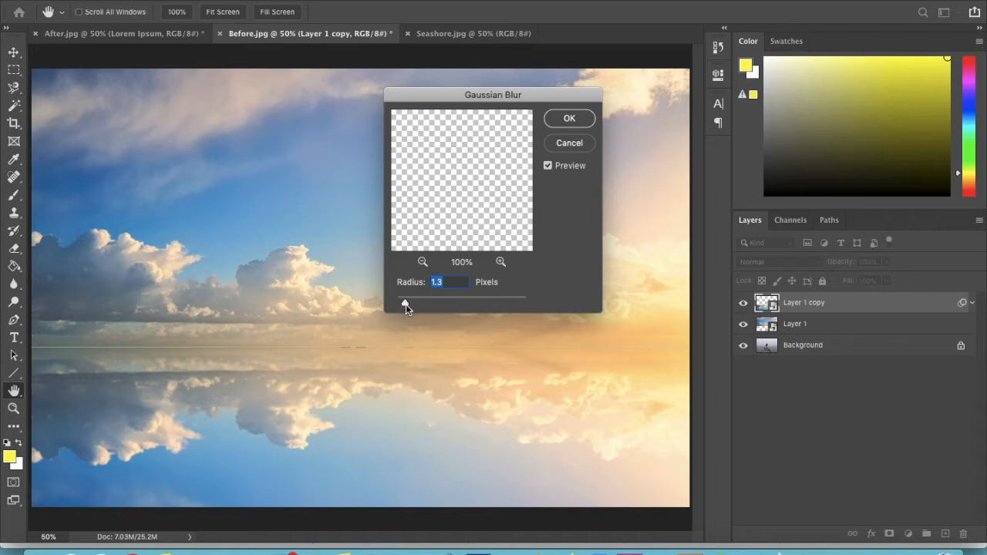
{"action": "left_click_drag", "start_coordinate": [406, 306], "coordinate": [411, 306]}
{"action": "left_click_drag", "start_coordinate": [480, 302], "coordinate": [516, 302]}
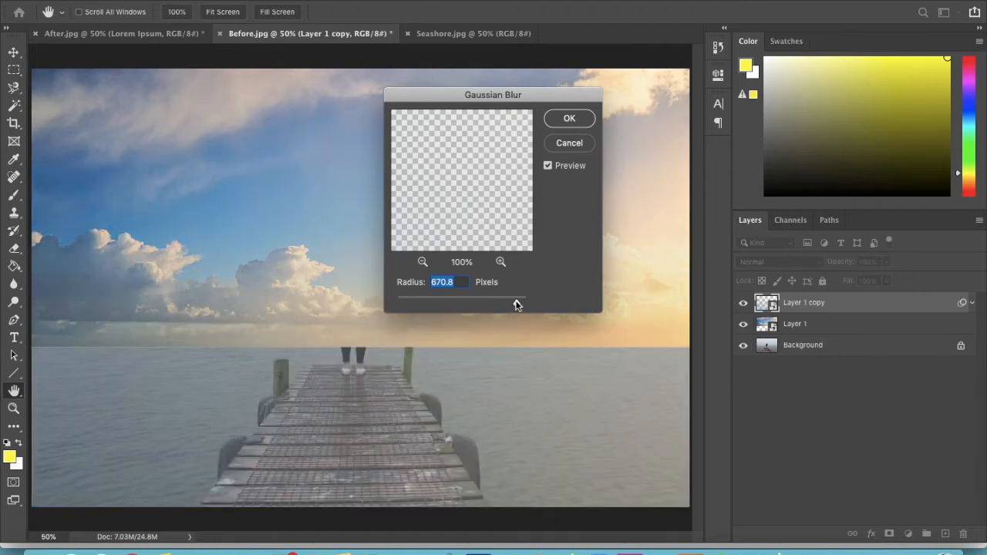
{"action": "left_click_drag", "start_coordinate": [517, 304], "coordinate": [444, 304]}
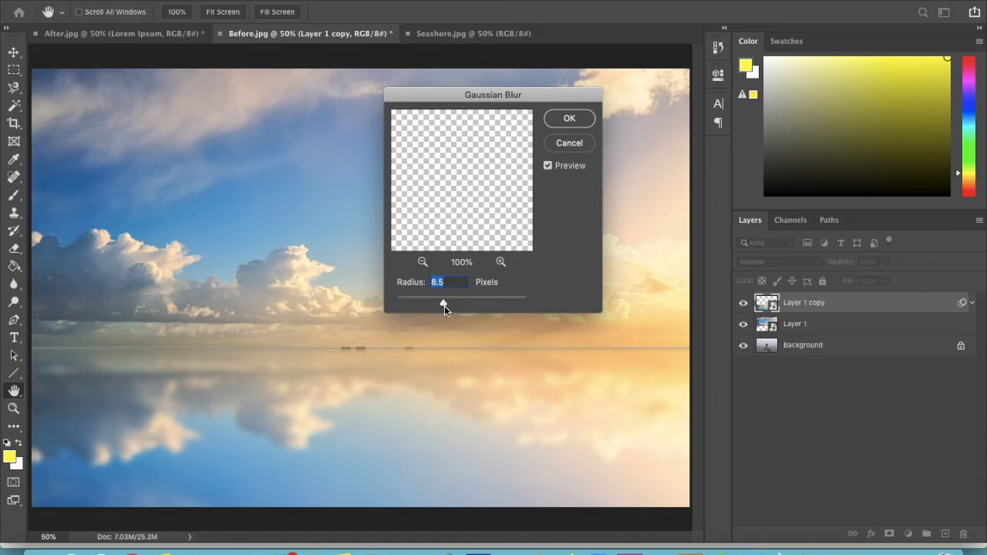
{"action": "left_click", "coordinate": [567, 119]}
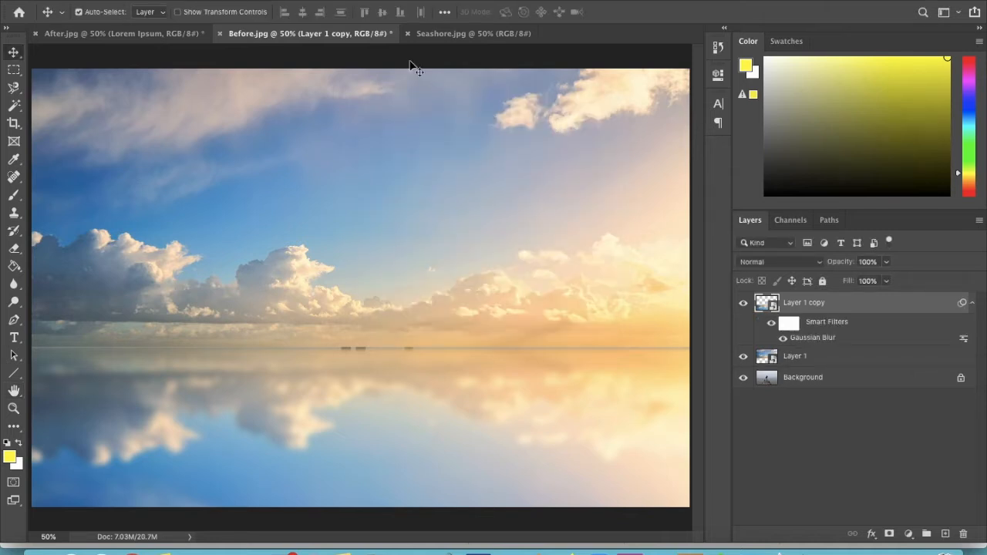
Apply a horizontal Motion Blur with an angle of 0° to the sky reflection layer
{"action": "left_click", "coordinate": [320, 0]}
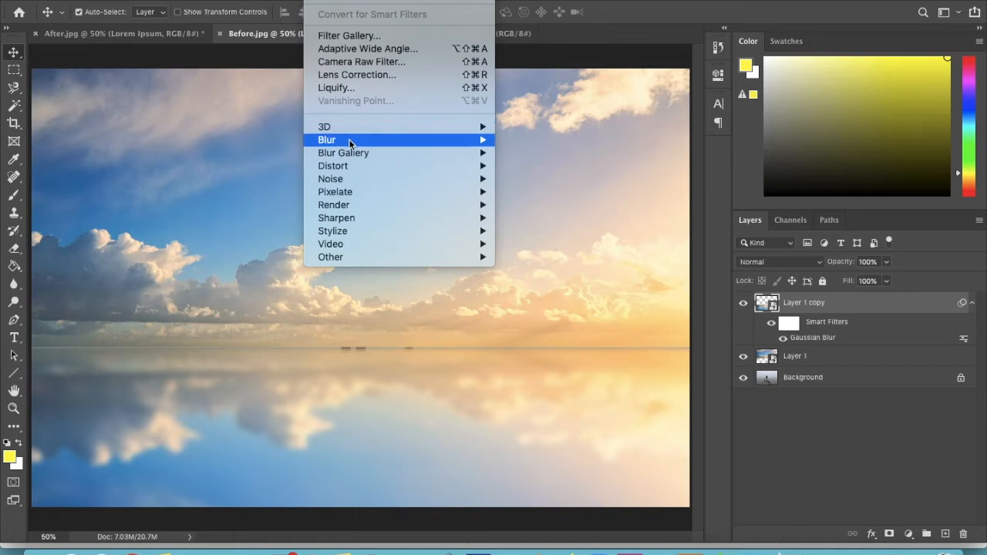
{"action": "mouse_move", "coordinate": [348, 138]}
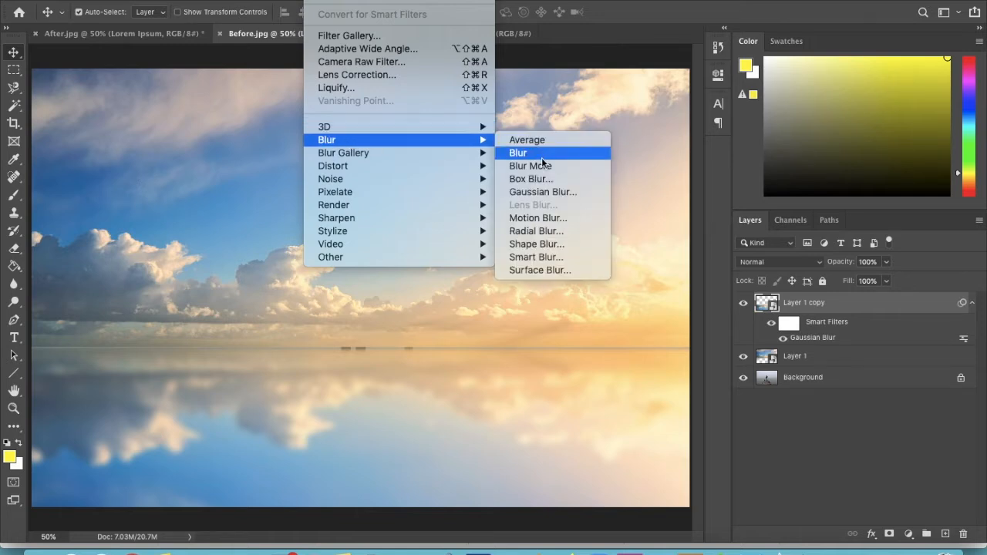
{"action": "left_click", "coordinate": [540, 218]}
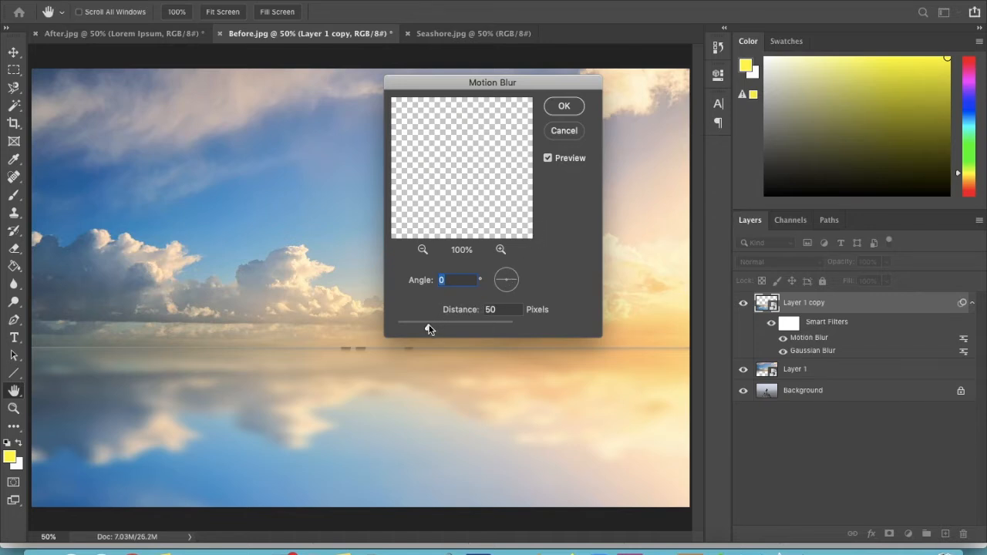
{"action": "mouse_move", "coordinate": [430, 326]}
{"action": "left_mouse_down"}
{"action": "mouse_move", "coordinate": [497, 332]}
{"action": "mouse_move", "coordinate": [412, 330]}
{"action": "left_mouse_up"}
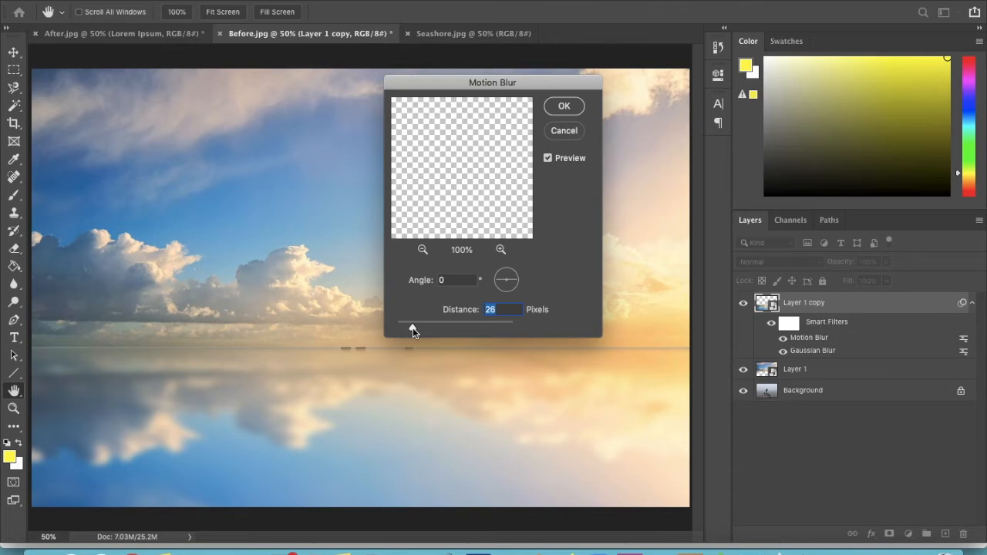
{"action": "left_click_drag", "start_coordinate": [413, 328], "coordinate": [430, 331]}
{"action": "left_click", "coordinate": [563, 107]}
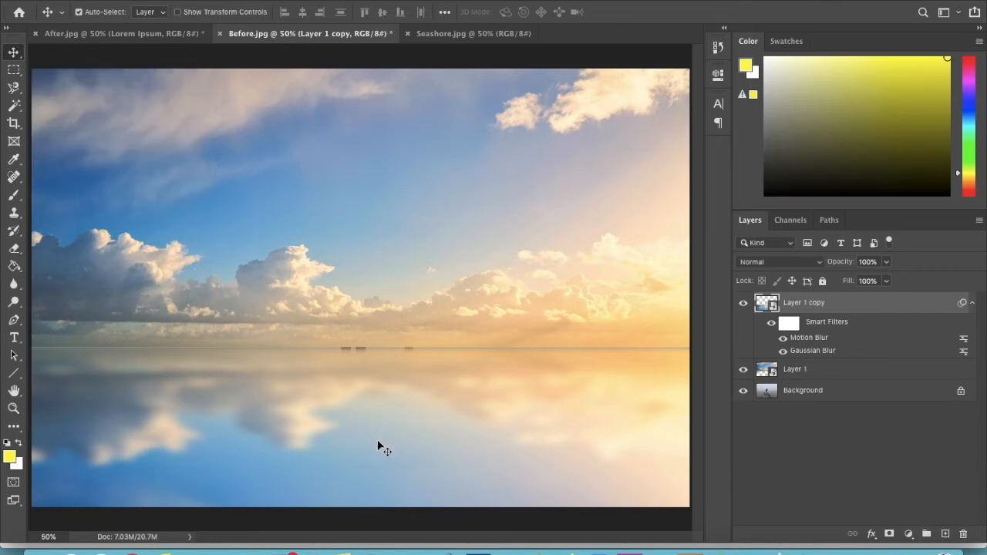
Move the sky reflection layer straight up about 0.19 cm to close the gap at the horizon
{"action": "left_click_drag", "start_coordinate": [379, 440], "coordinate": [379, 433]}
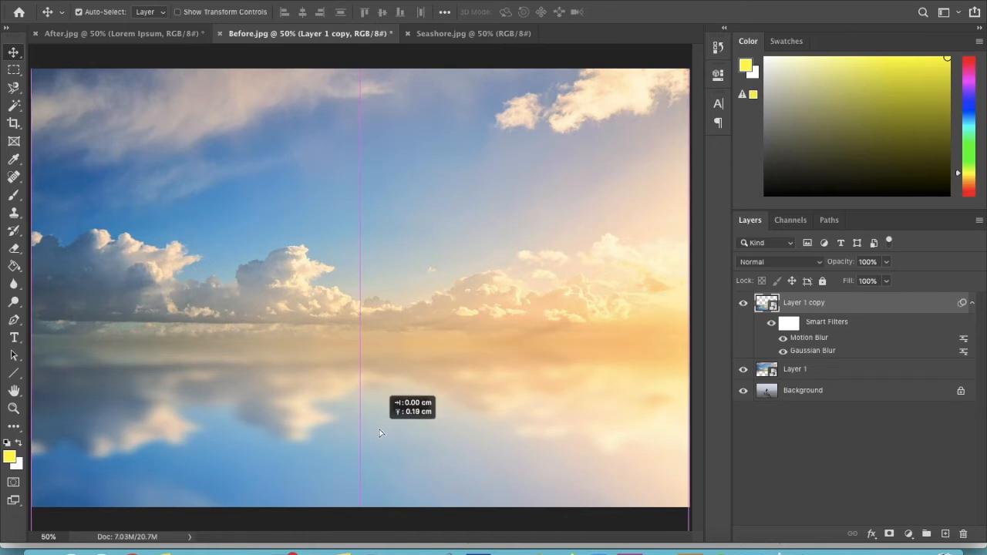
{"action": "left_click_drag", "start_coordinate": [378, 432], "coordinate": [379, 432]}
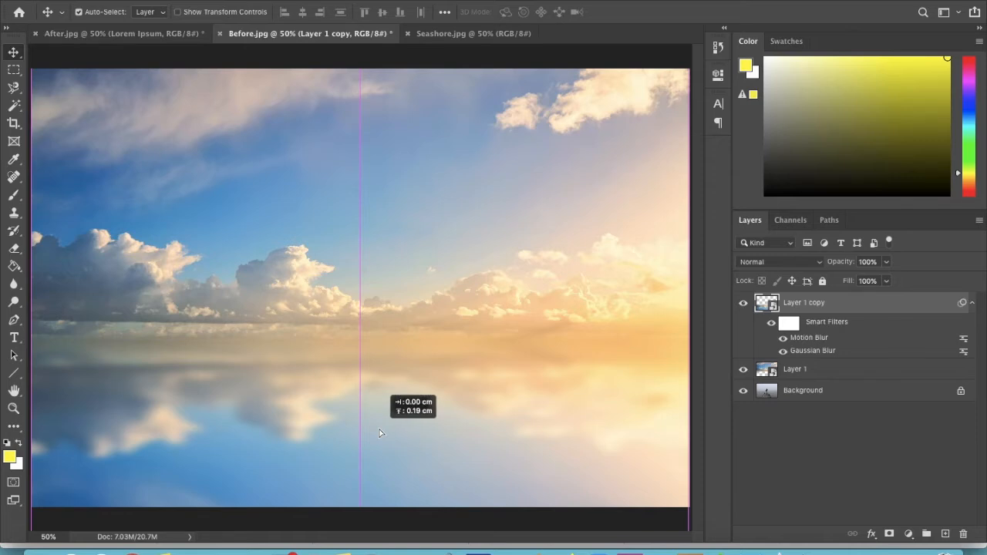
{"action": "left_click_drag", "start_coordinate": [379, 432], "coordinate": [379, 435]}
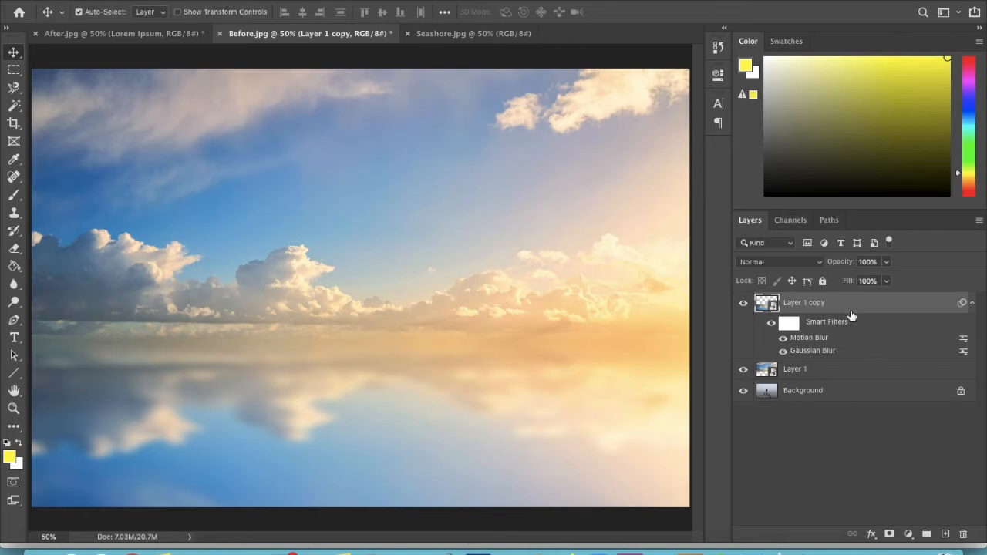
Group Layer 1 and Layer 1 copy into one layer group and expand the group
{"action": "left_click", "coordinate": [832, 373]}
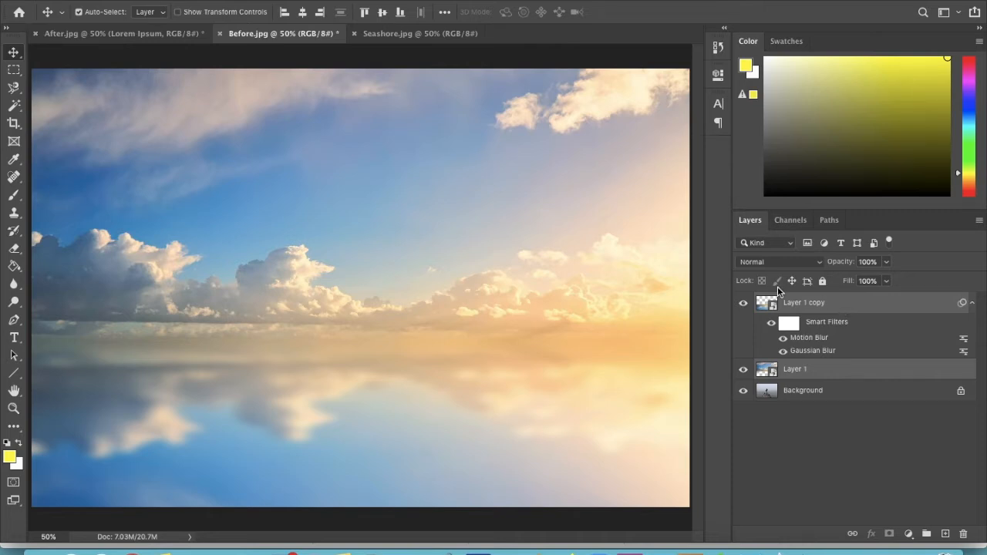
{"action": "left_click", "coordinate": [207, 0]}
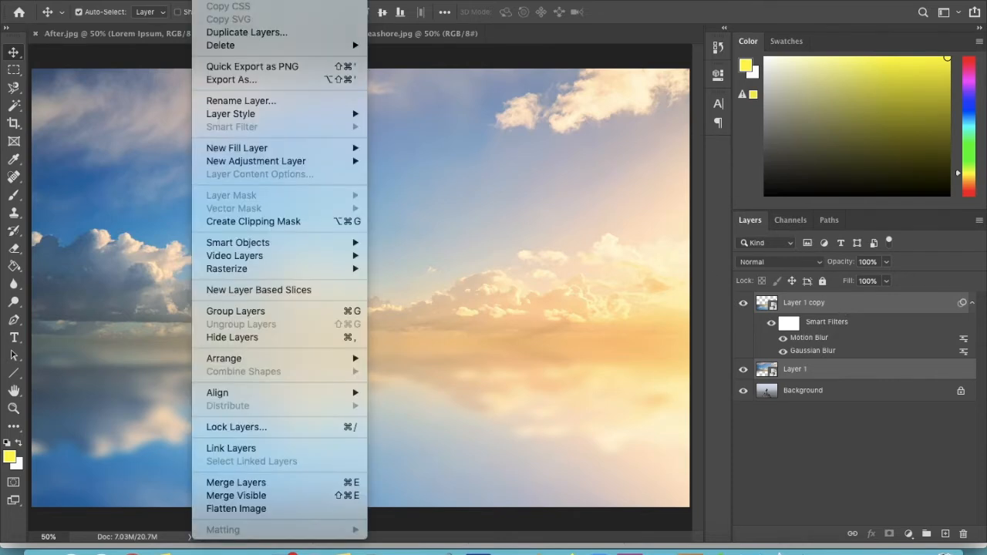
{"action": "left_click", "coordinate": [235, 311]}
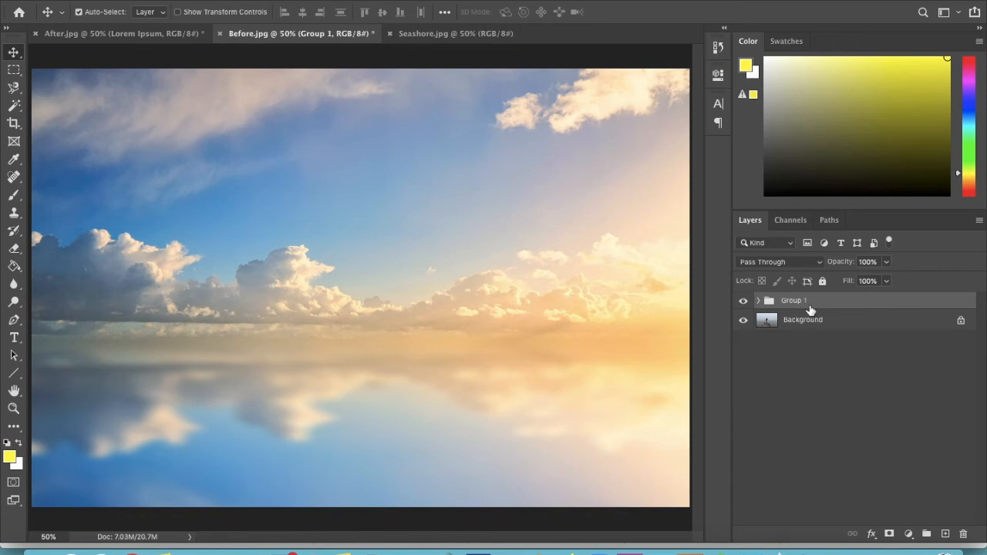
{"action": "left_click", "coordinate": [758, 301]}
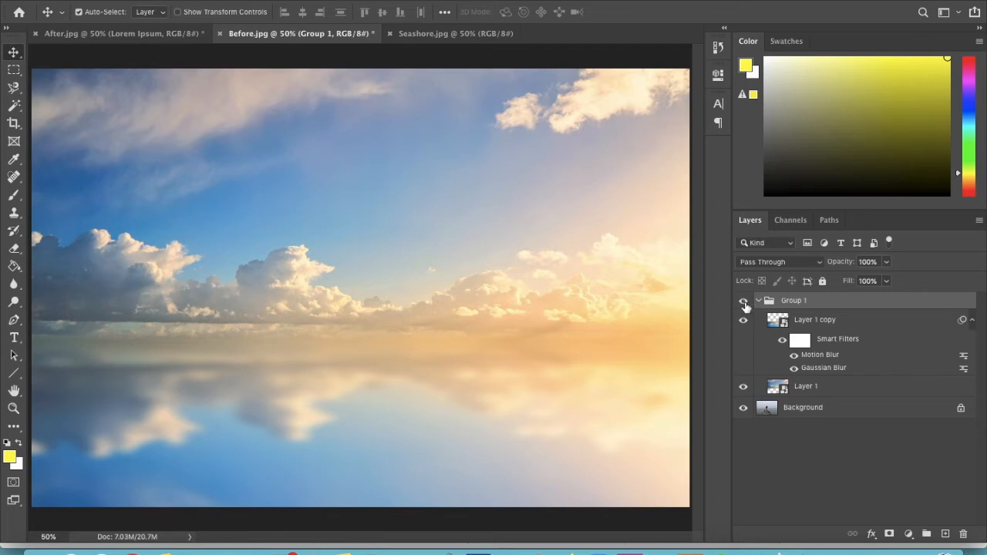
Hide Group 1 and load the Background layer's Red channel as a selection
{"action": "left_click", "coordinate": [743, 301]}
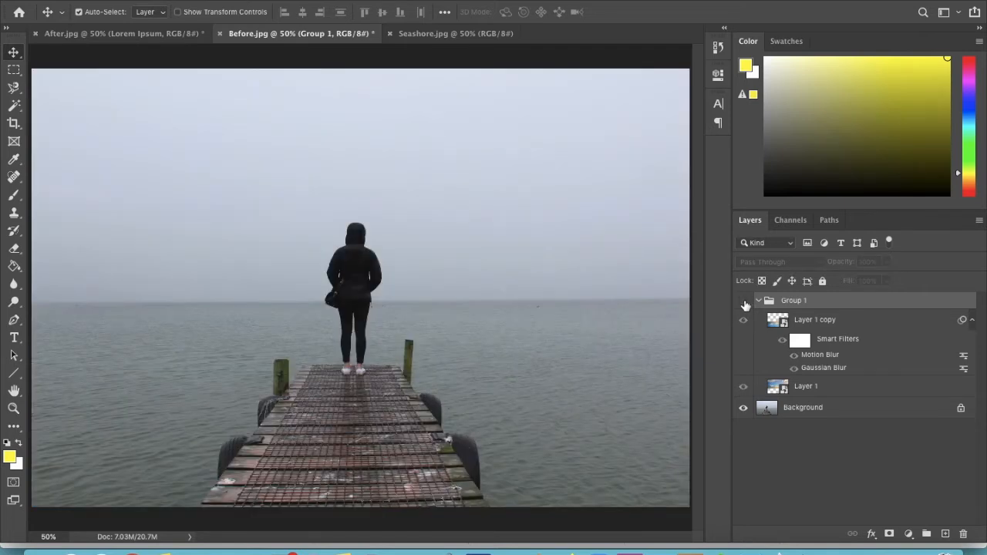
{"action": "key", "text": "m"}
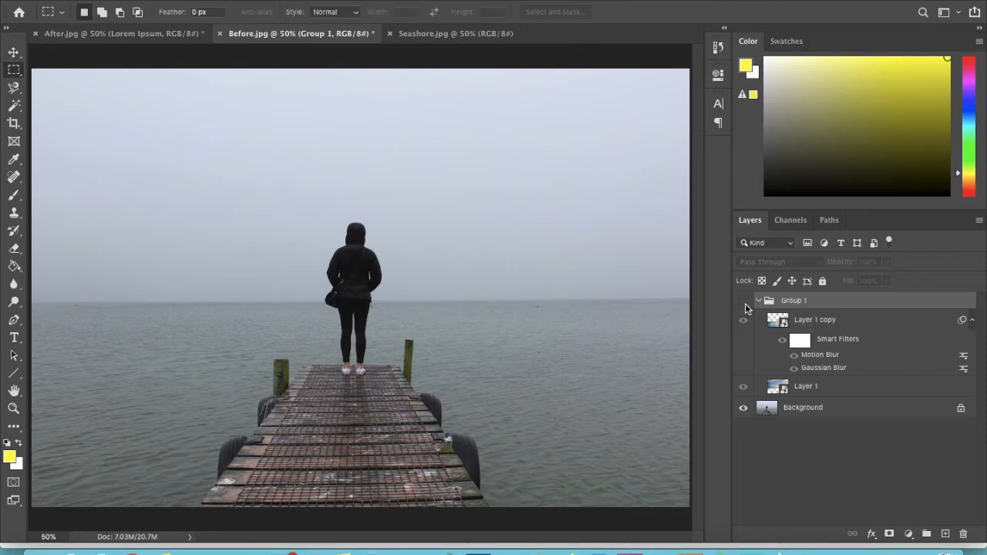
{"action": "left_click", "coordinate": [808, 412]}
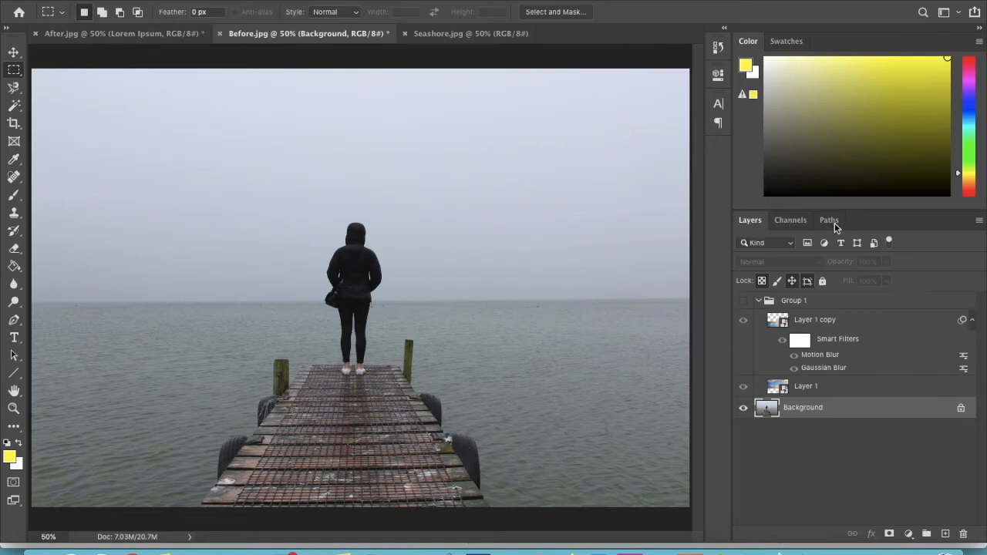
{"action": "left_click", "coordinate": [789, 221]}
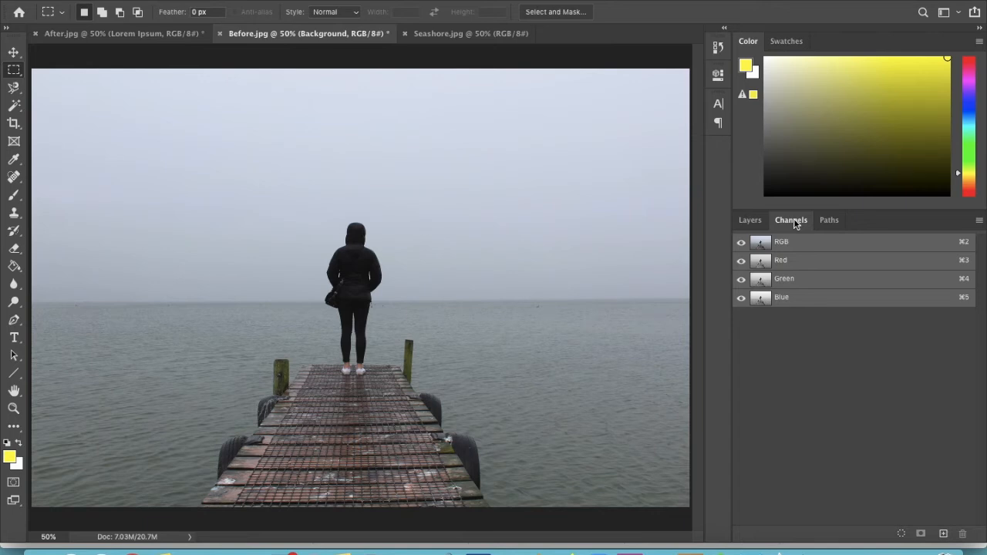
{"action": "left_click", "coordinate": [783, 266], "text": "super"}
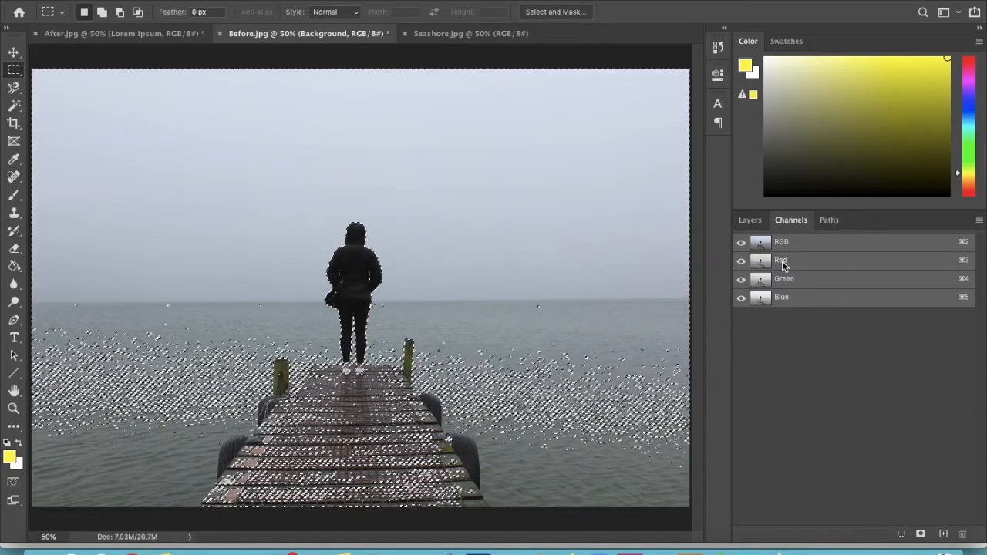
Show Group 1 again and add a layer mask to it that reveals the selection
{"action": "left_click", "coordinate": [750, 222]}
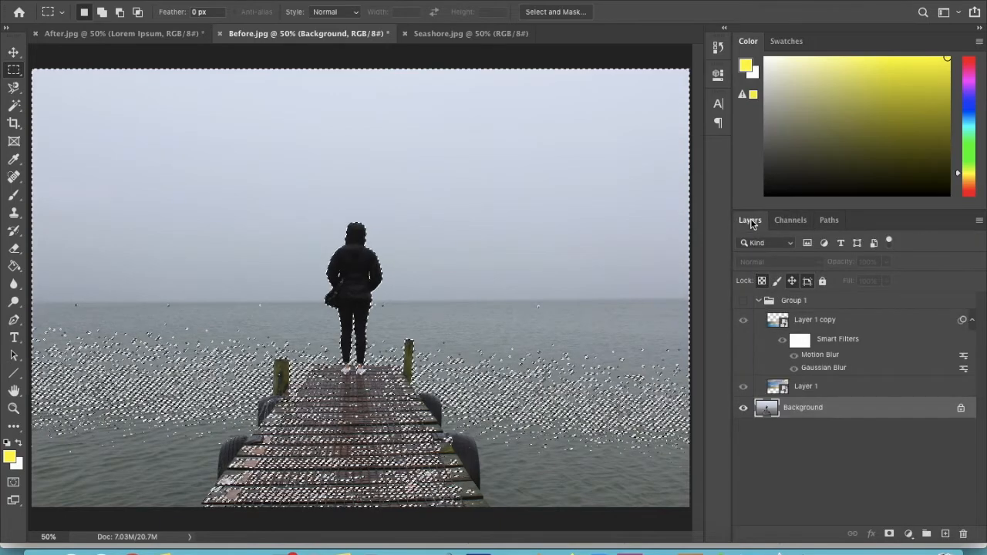
{"action": "left_click", "coordinate": [744, 303]}
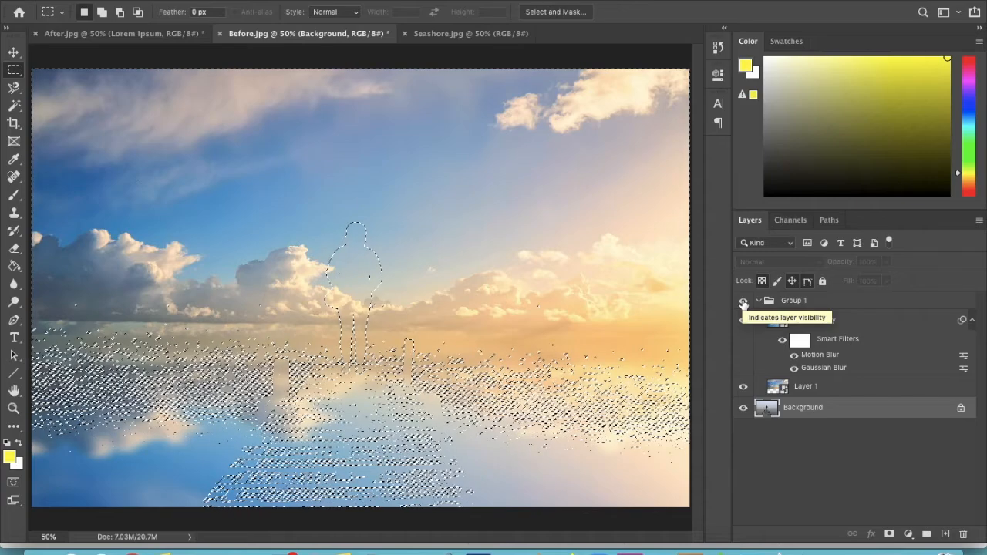
{"action": "left_click", "coordinate": [821, 305]}
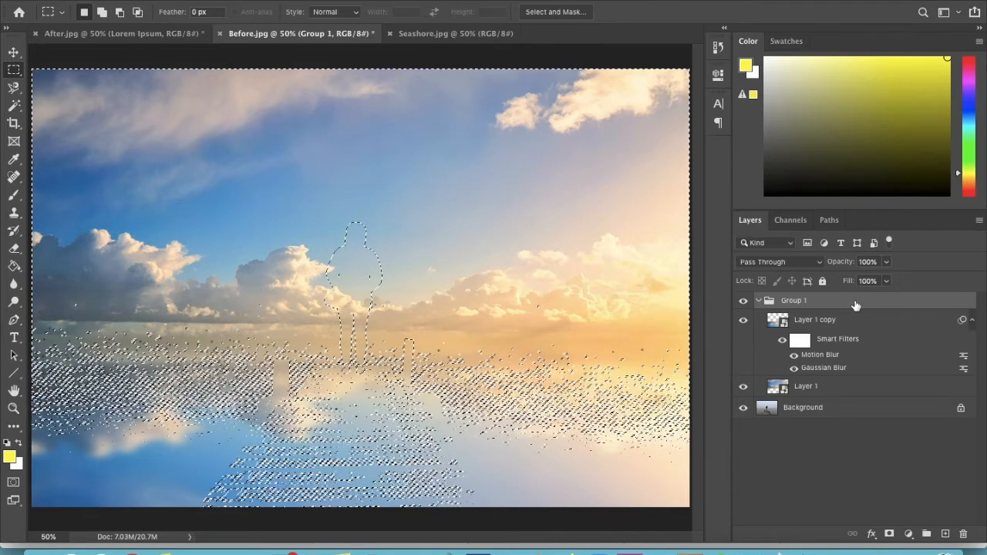
{"action": "left_click", "coordinate": [207, 0]}
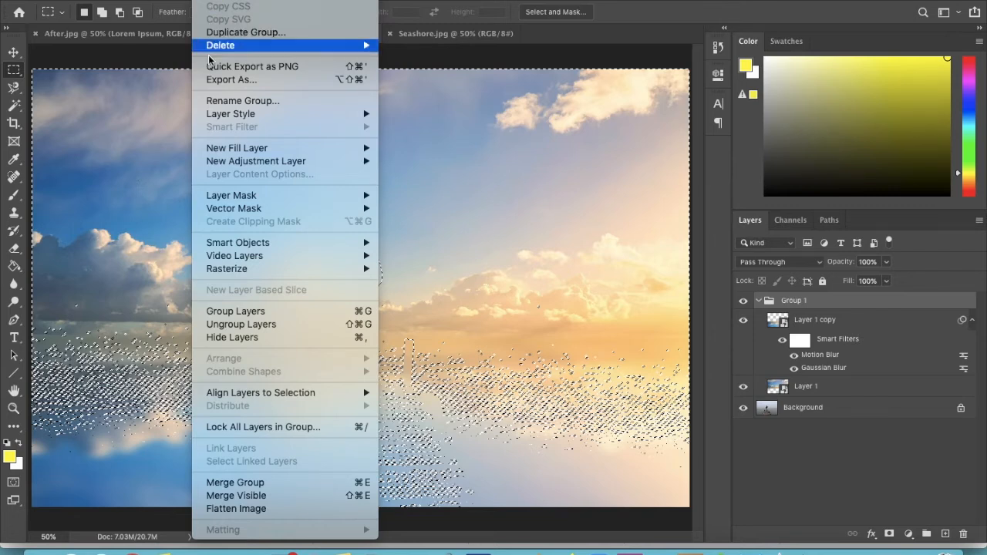
{"action": "mouse_move", "coordinate": [232, 198]}
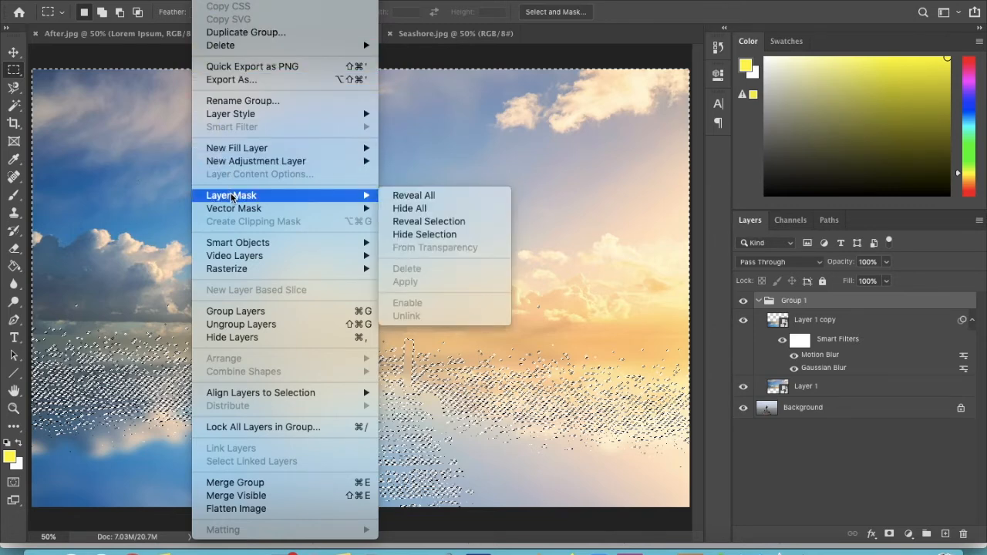
{"action": "left_click", "coordinate": [439, 223]}
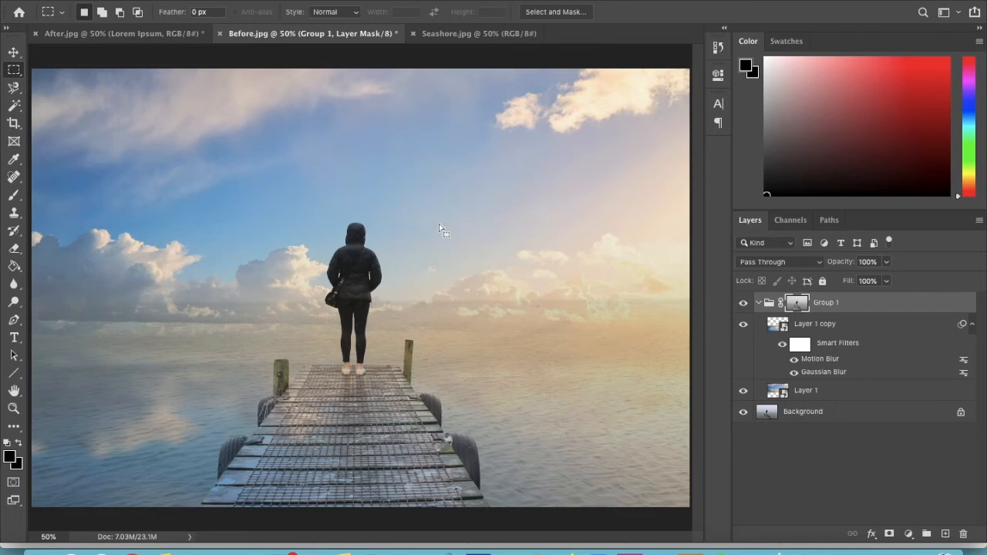
Paint over the pier on the Group 1 mask with a soft black brush, 60 px in size with 0% hardness
{"action": "key", "text": "v"}
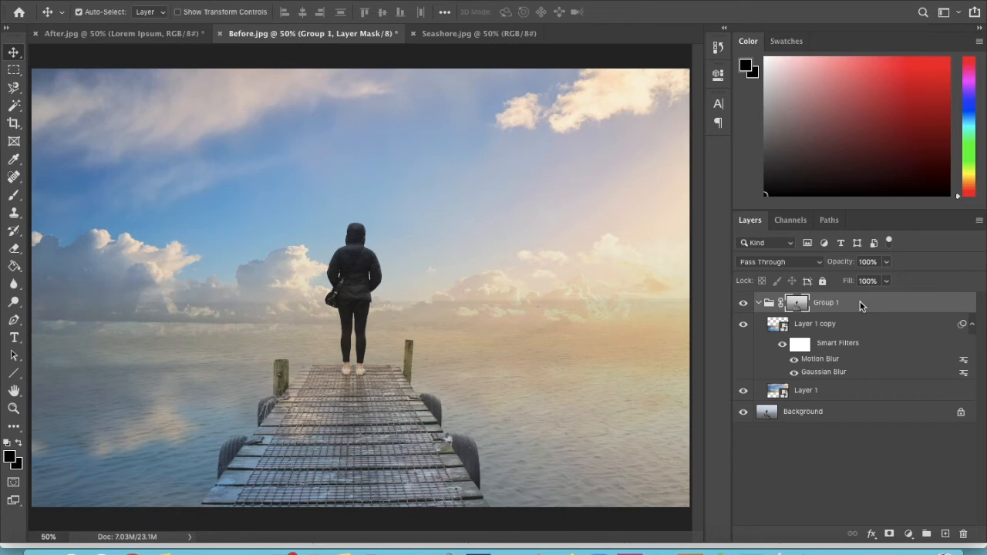
{"action": "left_click", "coordinate": [14, 198]}
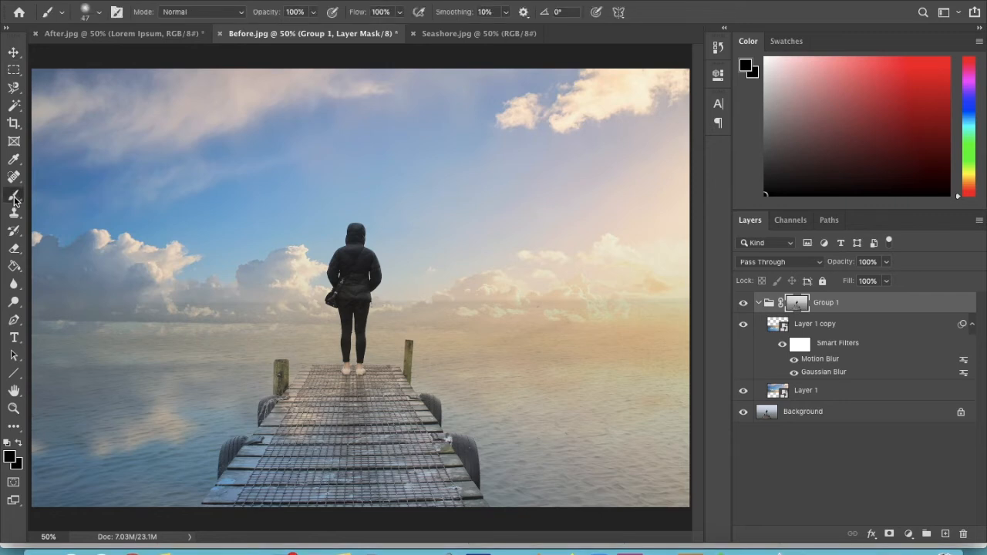
{"action": "left_click", "coordinate": [12, 456]}
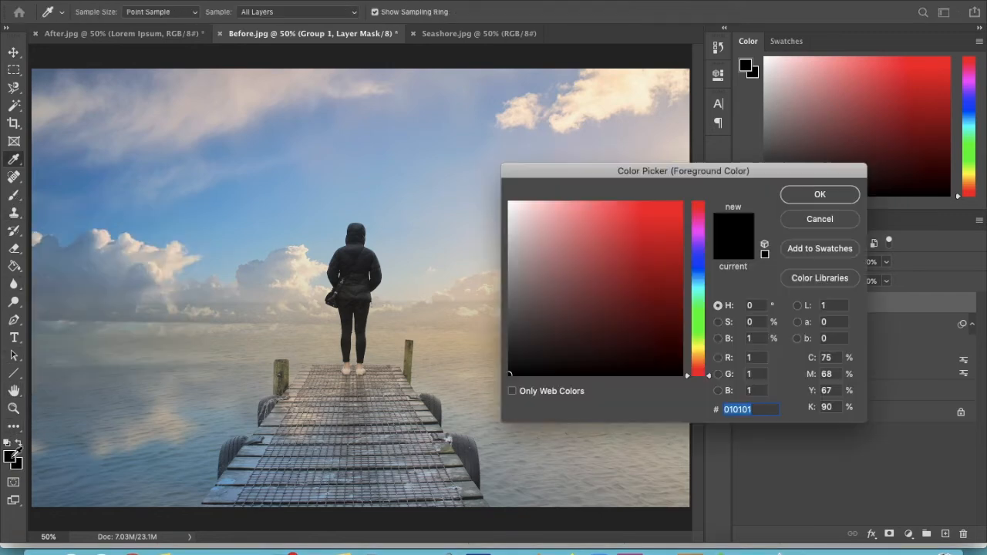
{"action": "left_click", "coordinate": [510, 374]}
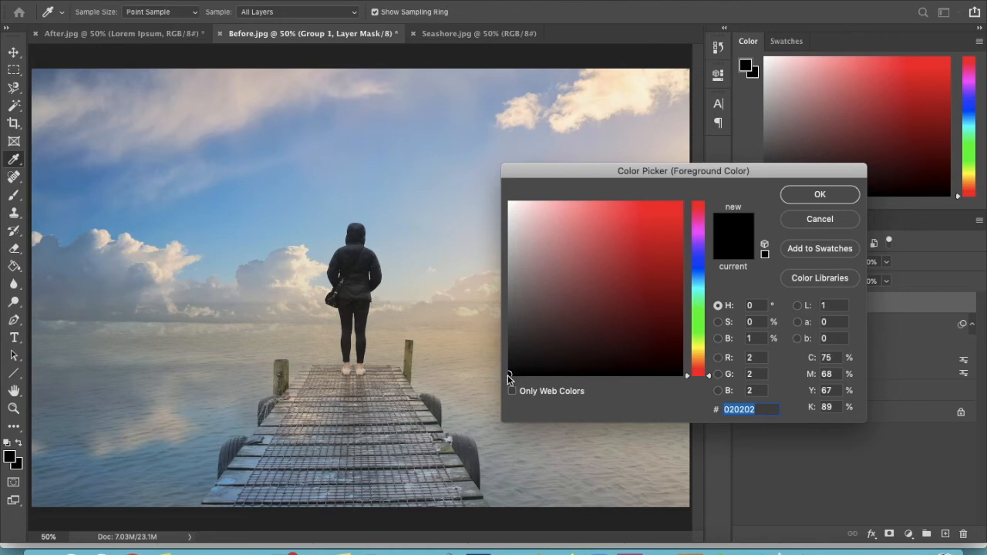
{"action": "left_click", "coordinate": [817, 196]}
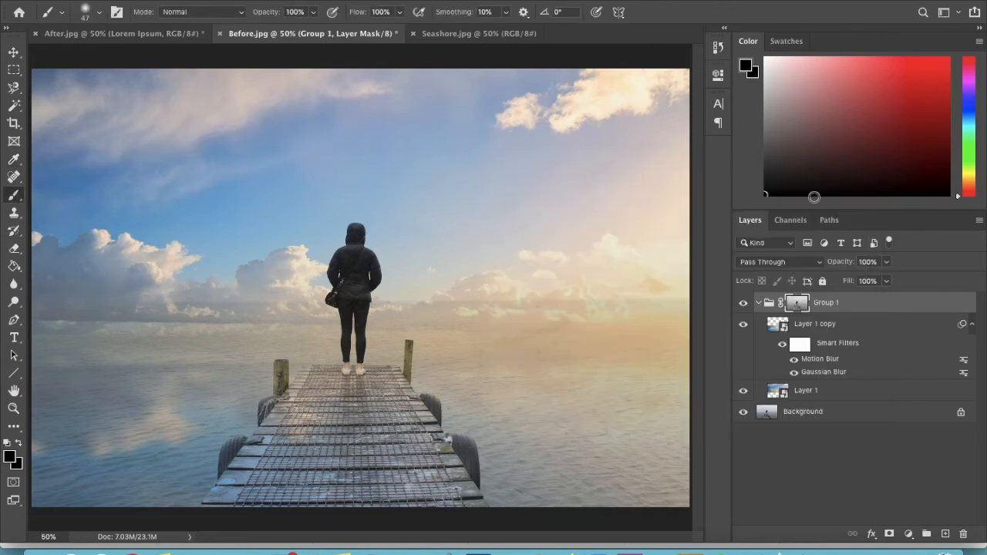
{"action": "left_click", "coordinate": [99, 12]}
{"action": "left_click_drag", "start_coordinate": [98, 55], "coordinate": [103, 59]}
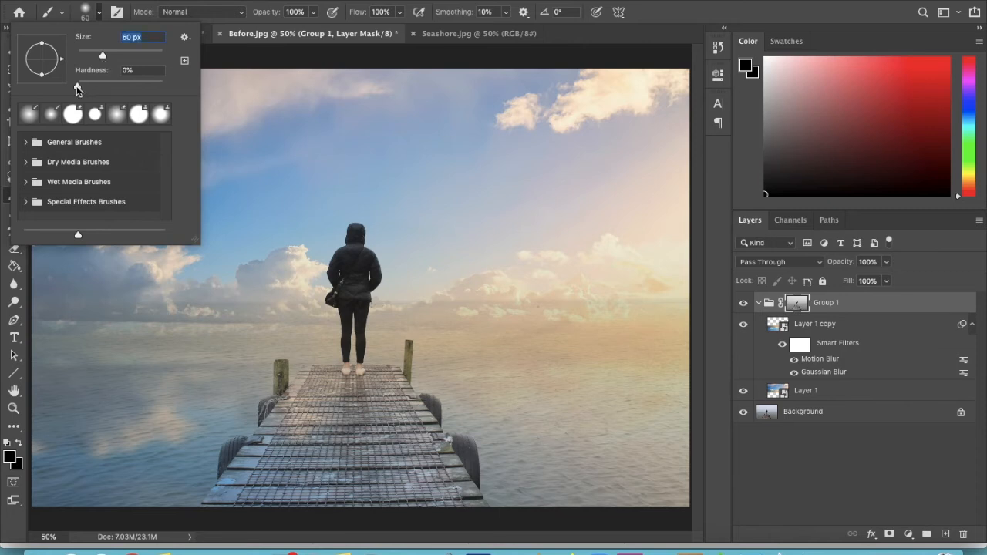
{"action": "left_click", "coordinate": [77, 87]}
{"action": "mouse_move", "coordinate": [213, 507]}
{"action": "left_mouse_down"}
{"action": "mouse_move", "coordinate": [312, 372]}
{"action": "mouse_move", "coordinate": [394, 378]}
{"action": "mouse_move", "coordinate": [464, 494]}
{"action": "mouse_move", "coordinate": [461, 508]}
{"action": "mouse_move", "coordinate": [238, 504]}
{"action": "mouse_move", "coordinate": [307, 392]}
{"action": "mouse_move", "coordinate": [234, 509]}
{"action": "mouse_move", "coordinate": [292, 428]}
{"action": "mouse_move", "coordinate": [311, 419]}
{"action": "mouse_move", "coordinate": [259, 514]}
{"action": "mouse_move", "coordinate": [319, 407]}
{"action": "mouse_move", "coordinate": [250, 509]}
{"action": "mouse_move", "coordinate": [324, 401]}
{"action": "mouse_move", "coordinate": [309, 497]}
{"action": "mouse_move", "coordinate": [344, 379]}
{"action": "mouse_move", "coordinate": [317, 519]}
{"action": "mouse_move", "coordinate": [357, 380]}
{"action": "mouse_move", "coordinate": [342, 501]}
{"action": "mouse_move", "coordinate": [357, 423]}
{"action": "mouse_move", "coordinate": [367, 478]}
{"action": "mouse_move", "coordinate": [365, 408]}
{"action": "mouse_move", "coordinate": [388, 511]}
{"action": "mouse_move", "coordinate": [370, 379]}
{"action": "mouse_move", "coordinate": [410, 504]}
{"action": "mouse_move", "coordinate": [382, 387]}
{"action": "mouse_move", "coordinate": [412, 457]}
{"action": "mouse_move", "coordinate": [421, 461]}
{"action": "mouse_move", "coordinate": [417, 447]}
{"action": "mouse_move", "coordinate": [452, 509]}
{"action": "mouse_move", "coordinate": [396, 378]}
{"action": "mouse_move", "coordinate": [461, 494]}
{"action": "mouse_move", "coordinate": [453, 439]}
{"action": "mouse_move", "coordinate": [464, 448]}
{"action": "mouse_move", "coordinate": [465, 475]}
{"action": "mouse_move", "coordinate": [432, 407]}
{"action": "mouse_move", "coordinate": [432, 427]}
{"action": "left_mouse_up"}
{"action": "mouse_move", "coordinate": [291, 419]}
{"action": "left_mouse_down"}
{"action": "mouse_move", "coordinate": [237, 445]}
{"action": "mouse_move", "coordinate": [209, 510]}
{"action": "left_mouse_up"}
{"action": "left_click_drag", "start_coordinate": [281, 367], "coordinate": [282, 404]}
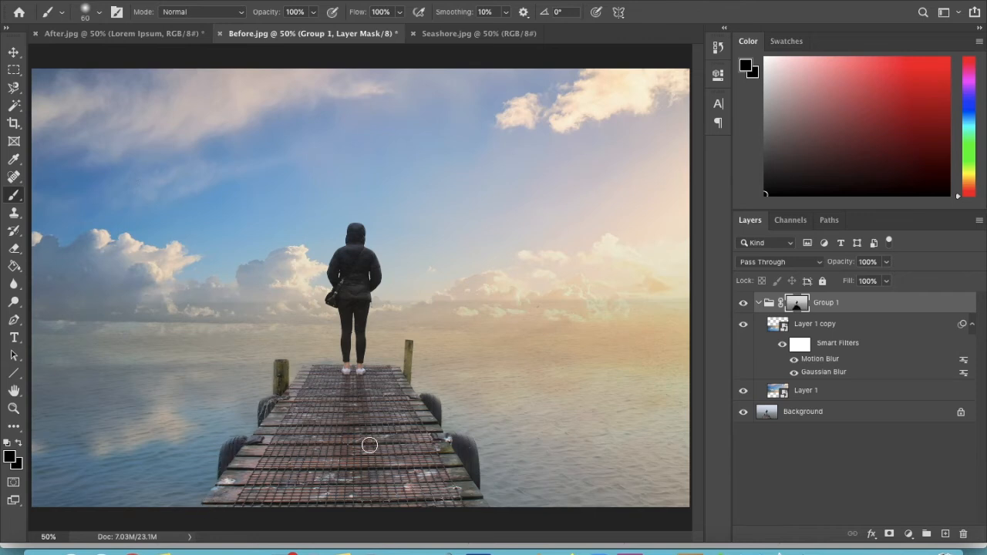
{"action": "key", "text": "ctrl+y"}
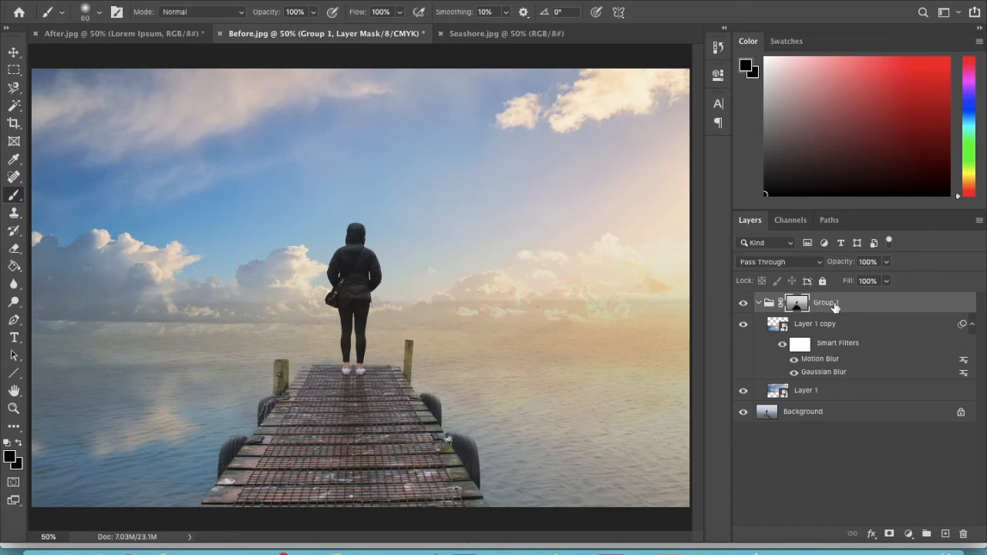
{"action": "left_click", "coordinate": [829, 415]}
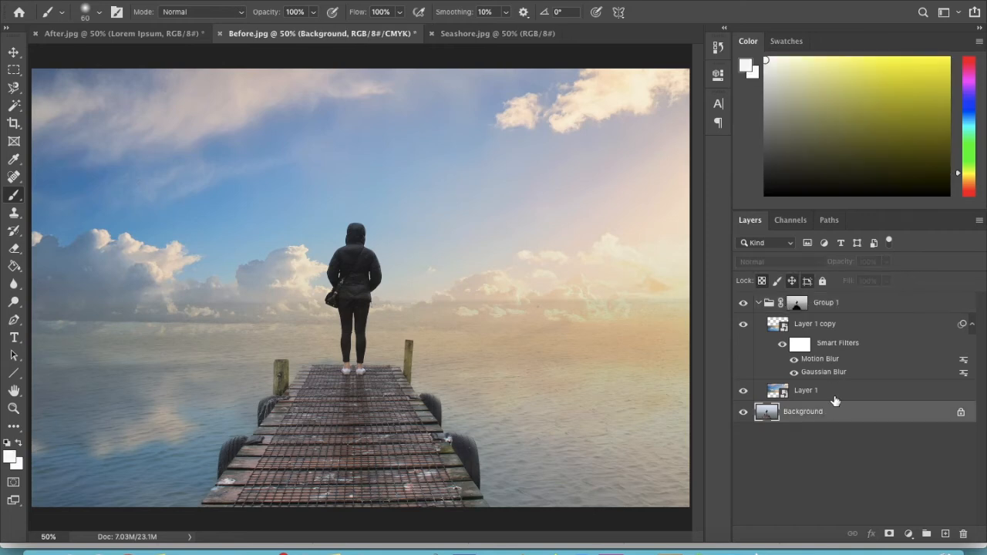
{"action": "left_click", "coordinate": [837, 391]}
{"action": "left_click", "coordinate": [857, 307]}
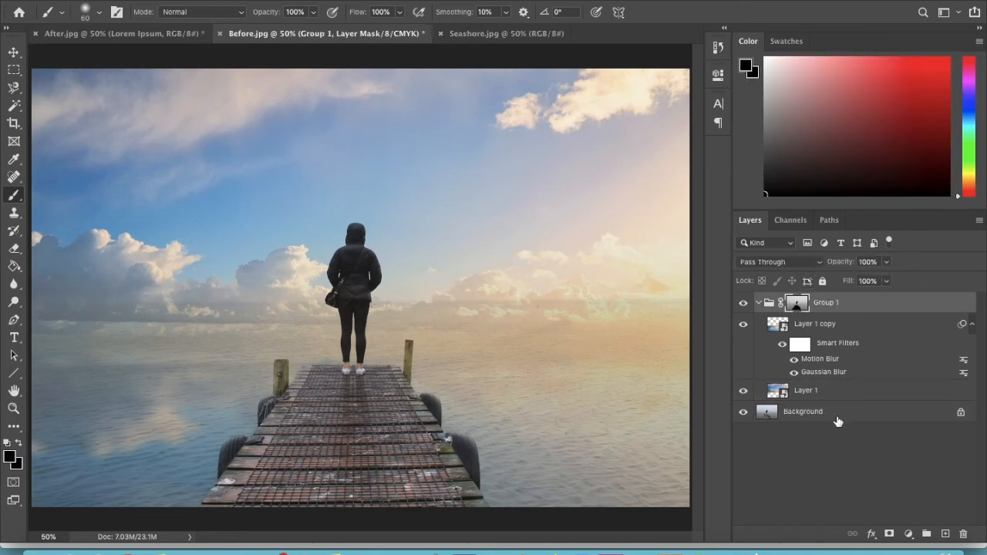
{"action": "left_click", "coordinate": [838, 421]}
Apply Curves to the Group 1 mask, setting the black point to input 52 and the white point to input 207
{"action": "left_click", "coordinate": [828, 306]}
{"action": "left_click", "coordinate": [196, 1]}
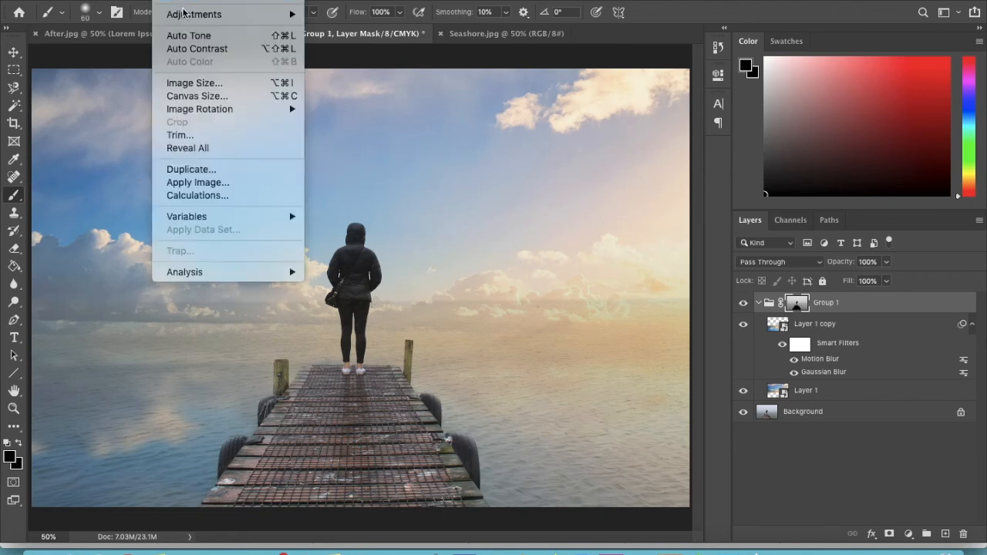
{"action": "mouse_move", "coordinate": [185, 14]}
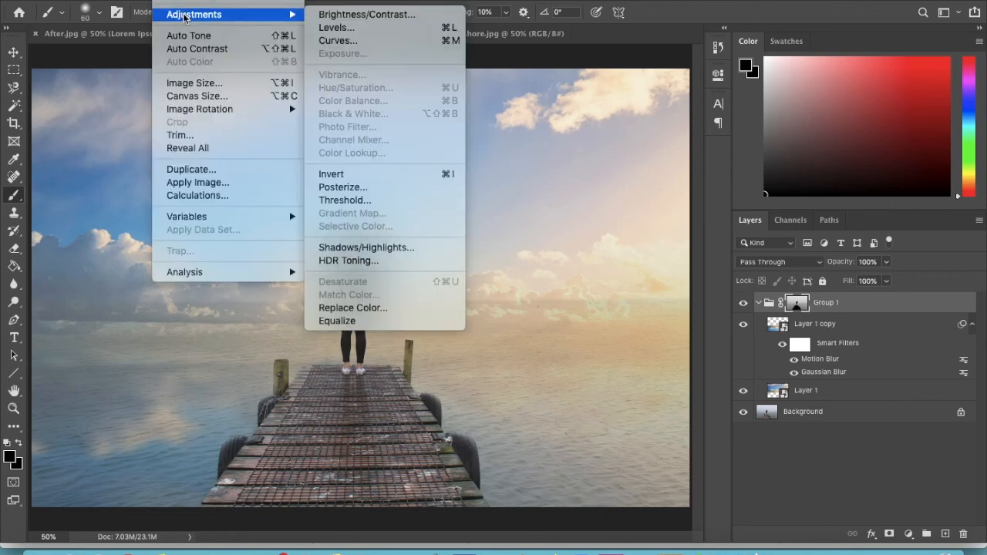
{"action": "left_click", "coordinate": [378, 43]}
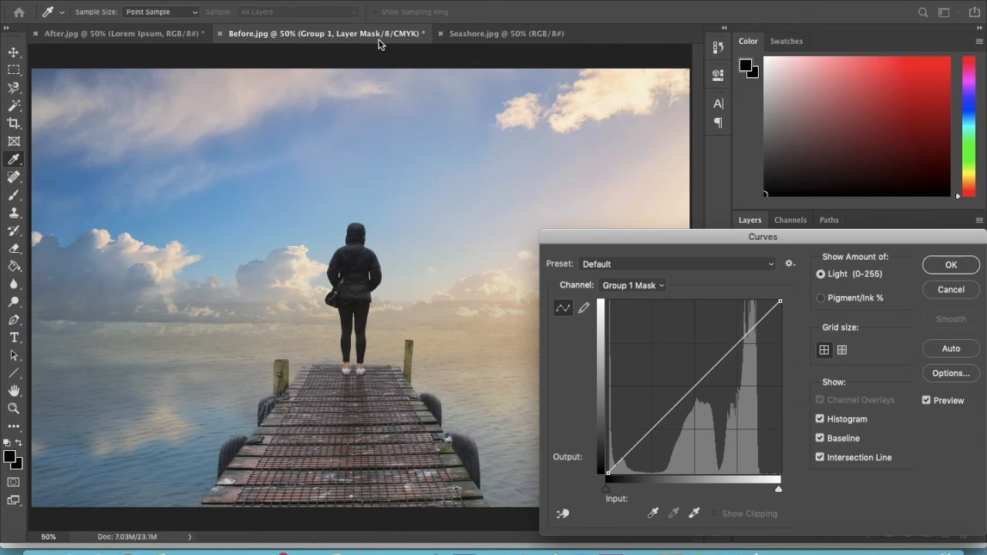
{"action": "left_click_drag", "start_coordinate": [786, 242], "coordinate": [782, 263]}
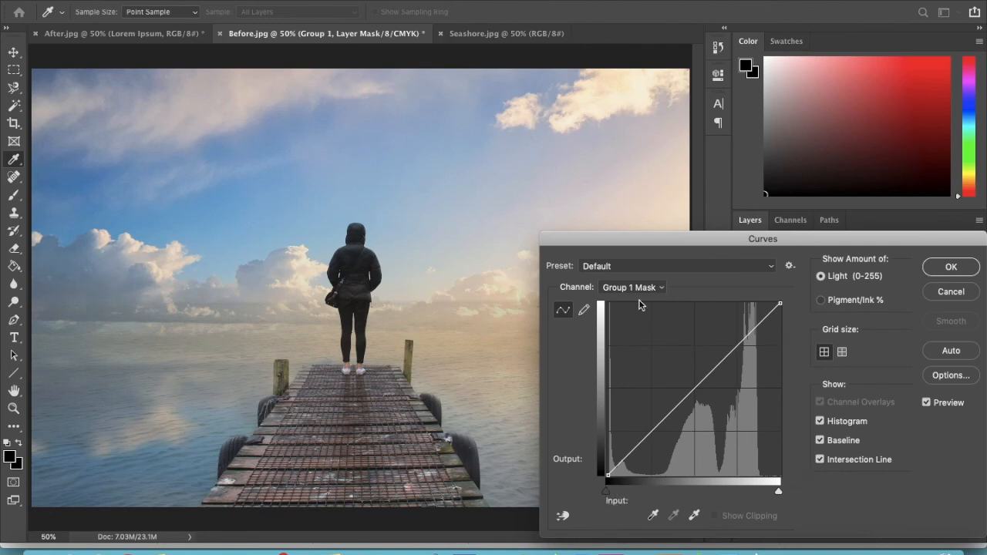
{"action": "left_click_drag", "start_coordinate": [605, 492], "coordinate": [643, 493]}
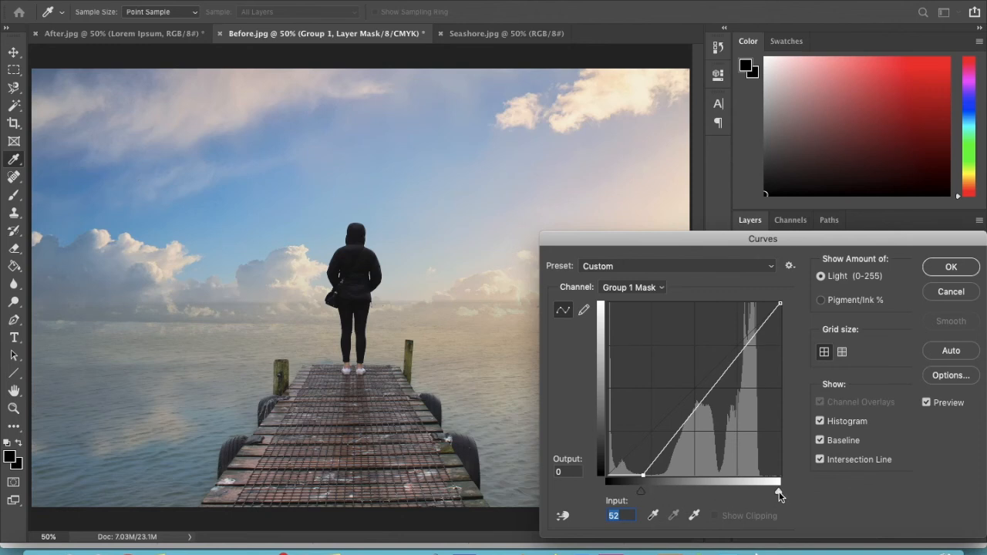
{"action": "left_click_drag", "start_coordinate": [779, 491], "coordinate": [746, 488]}
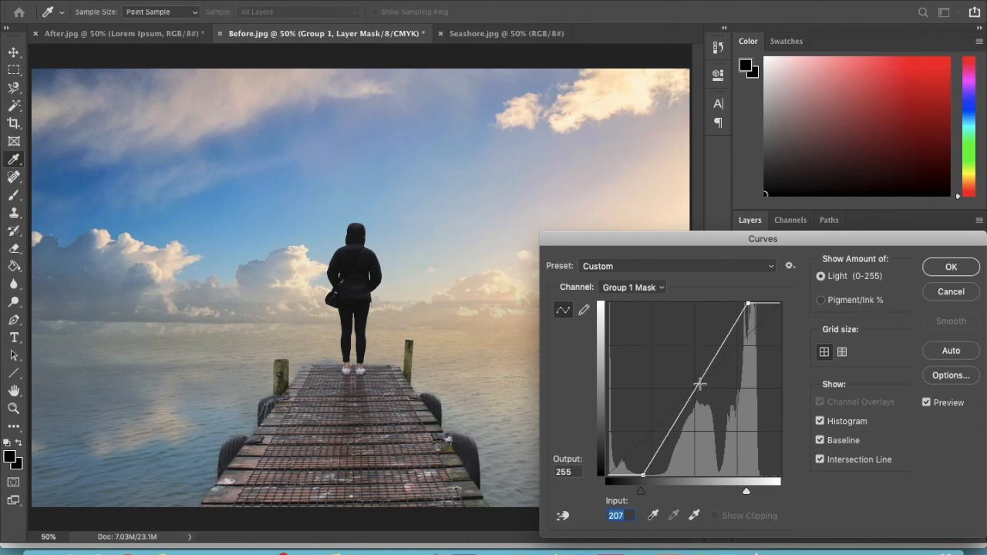
Bend the mask curve upward with a midpoint at input 101, output 143, and apply the Curves adjustment
{"action": "left_click_drag", "start_coordinate": [701, 384], "coordinate": [674, 379]}
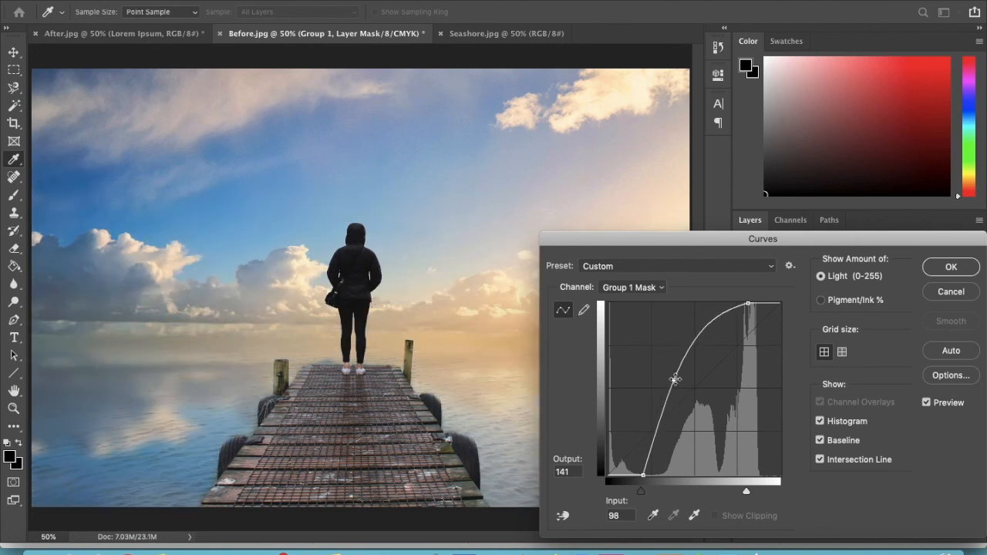
{"action": "left_click_drag", "start_coordinate": [675, 379], "coordinate": [714, 416]}
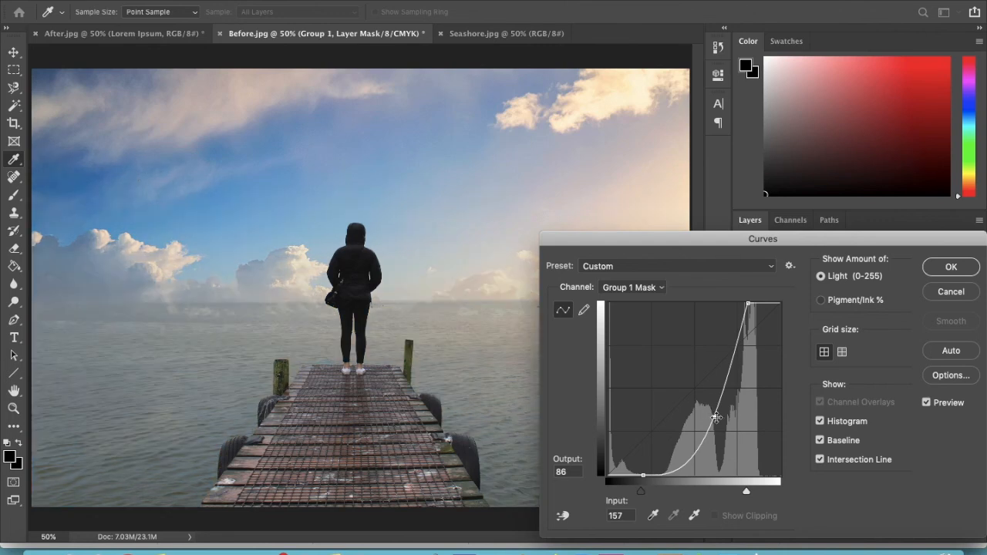
{"action": "left_click_drag", "start_coordinate": [715, 417], "coordinate": [676, 379]}
{"action": "left_click_drag", "start_coordinate": [617, 241], "coordinate": [785, 252]}
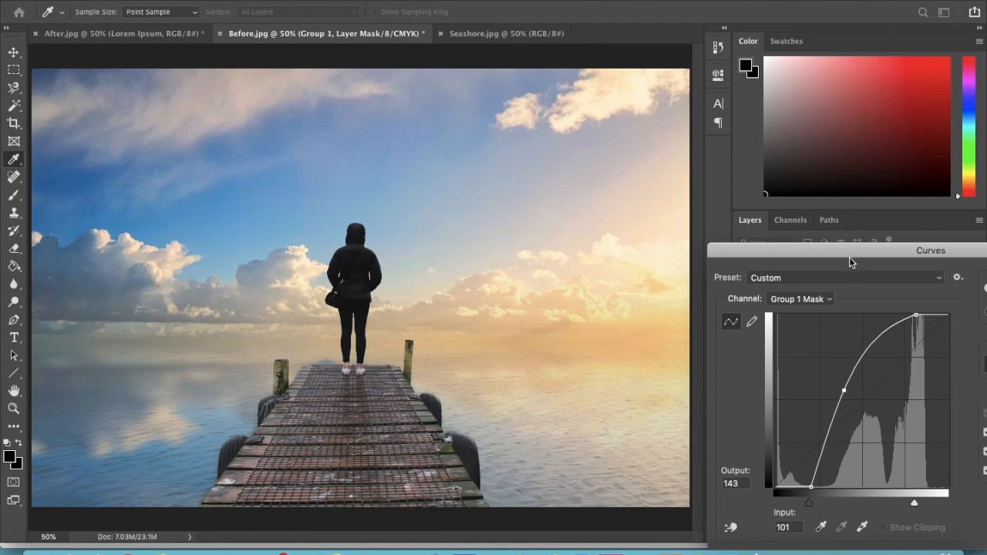
{"action": "left_click_drag", "start_coordinate": [857, 249], "coordinate": [676, 192]}
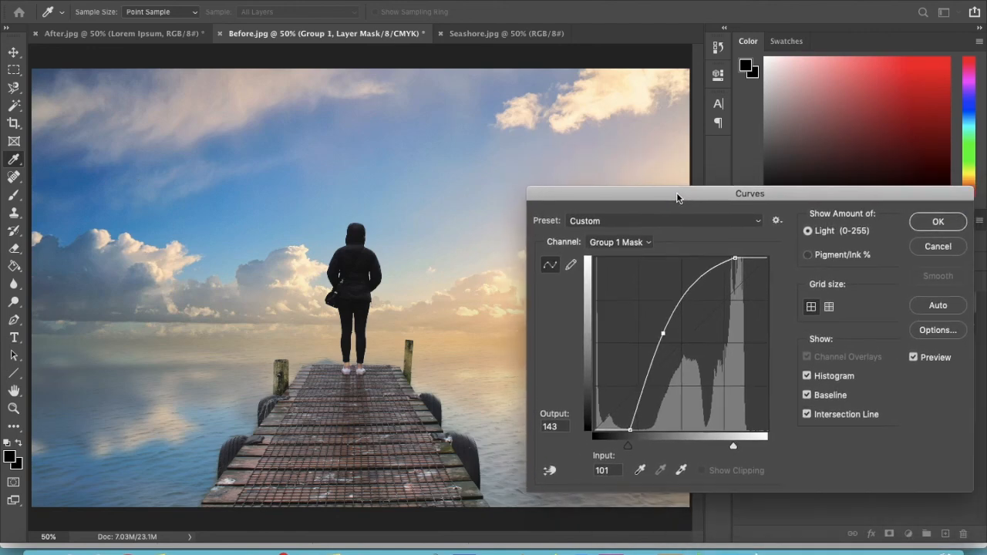
{"action": "left_click", "coordinate": [938, 222]}
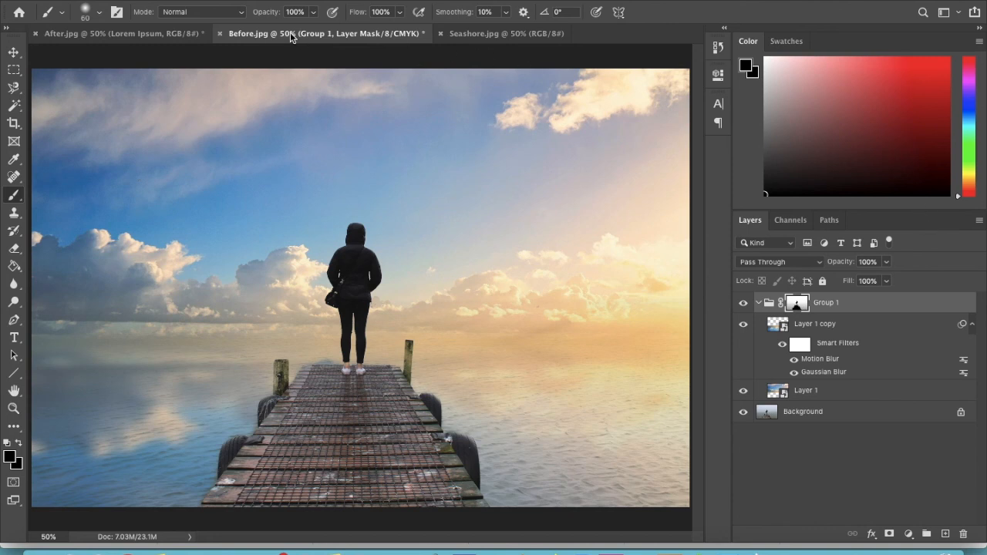
{"action": "left_click", "coordinate": [105, 1]}
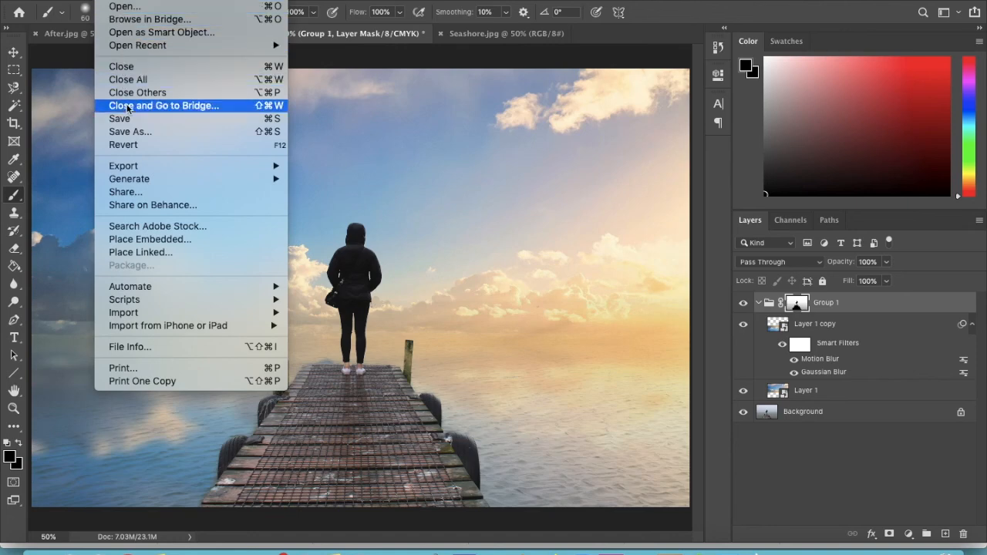
{"action": "left_click", "coordinate": [137, 133]}
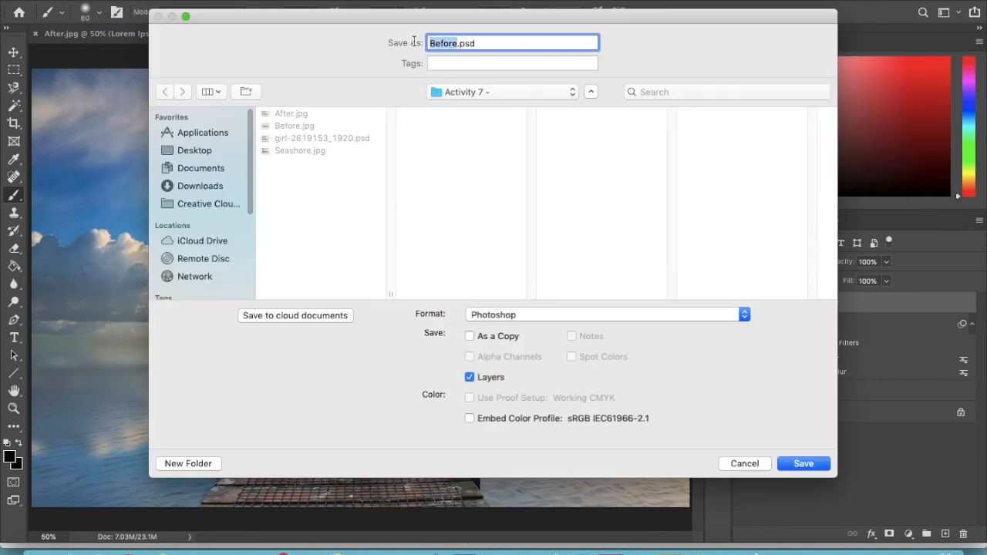
{"action": "type", "text": "Sunset"}
{"action": "left_click", "coordinate": [460, 44]}
{"action": "left_click", "coordinate": [759, 462]}
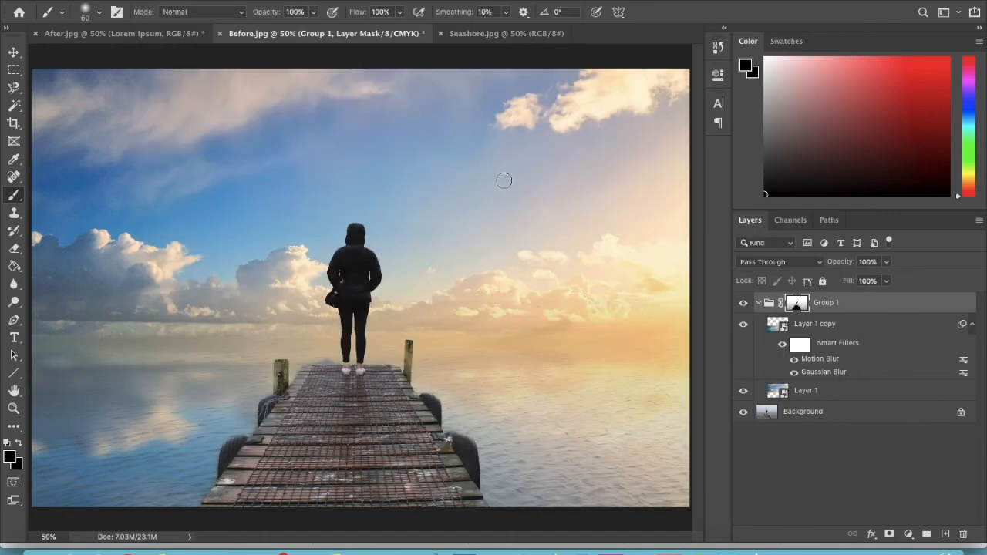